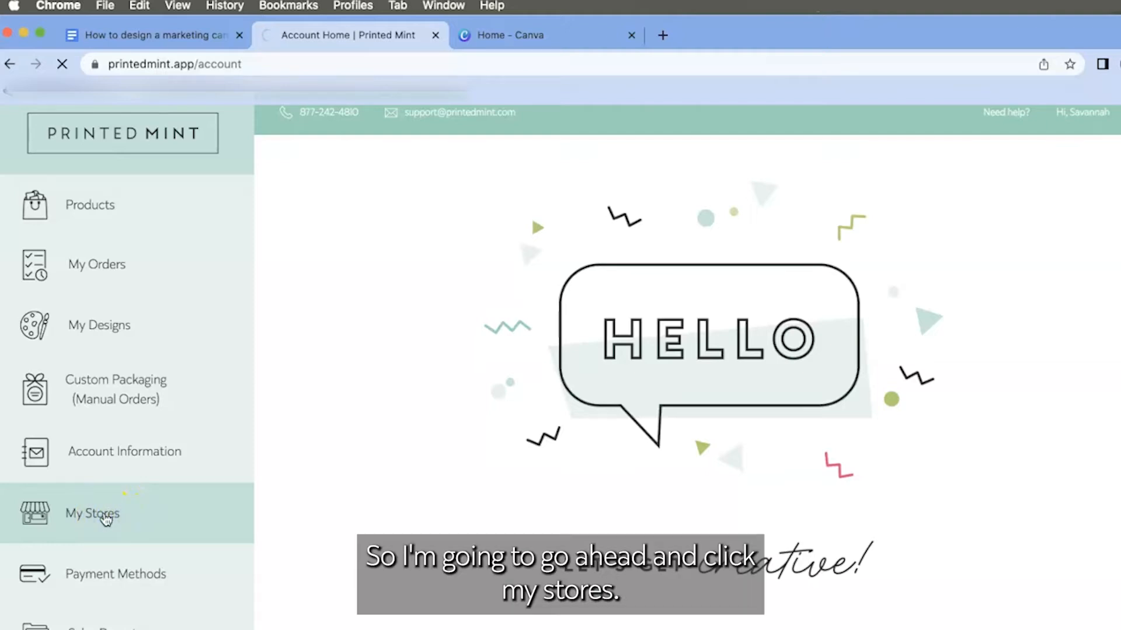
# Open the settings of the connected Etsy shop and go to the custom packaging section for marketing cards.
pyautogui.scroll(-3, 345, 532)
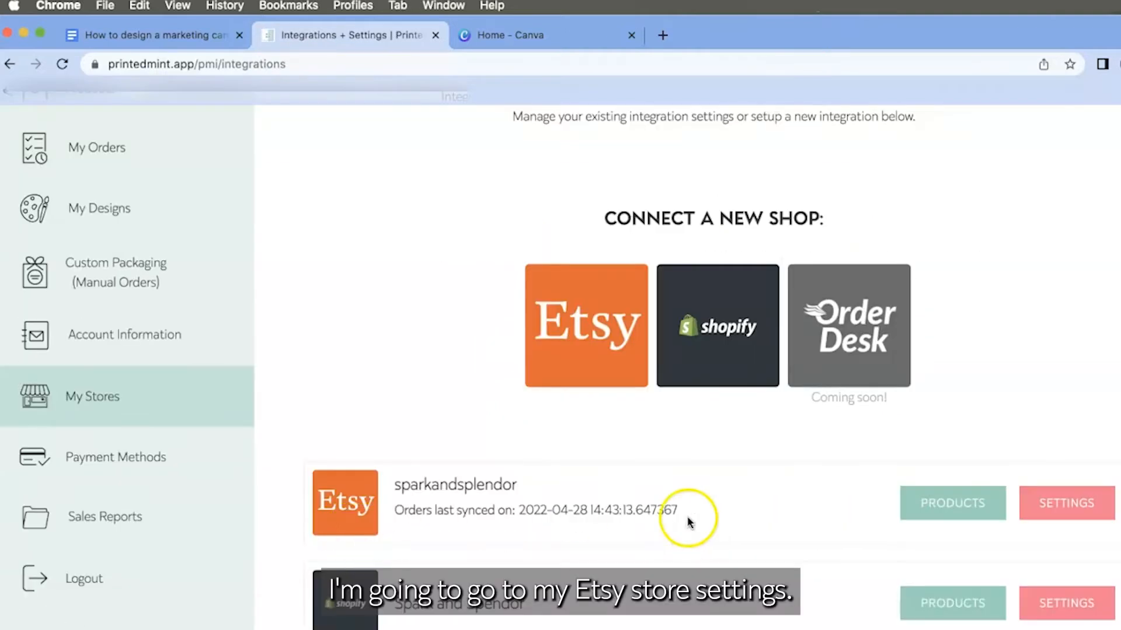
pyautogui.click(1060, 513)
pyautogui.scroll(-10, 1045, 509)
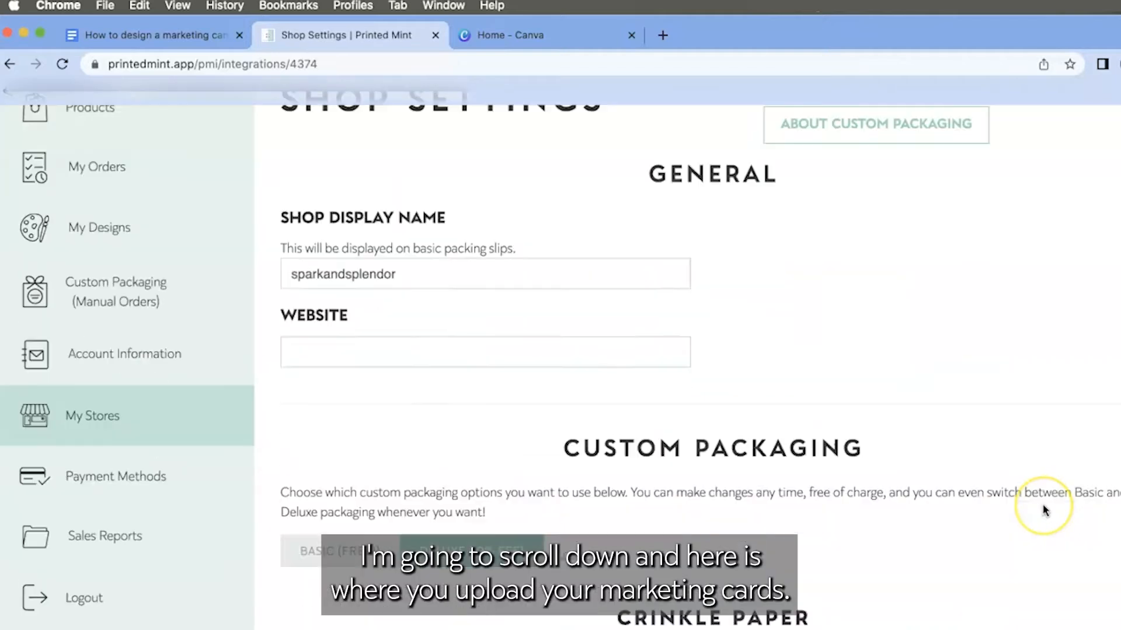
pyautogui.scroll(-10, 1045, 511)
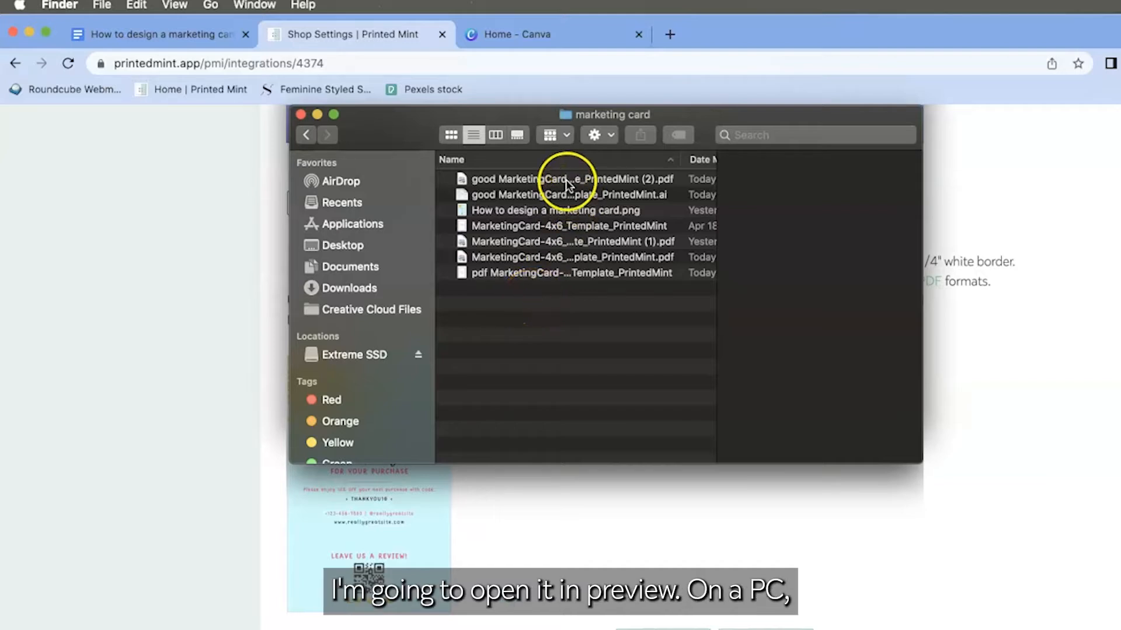
# Open the "good MarketingCard" (2) PDF template in Preview and export it as a 300 pixels/inch PNG with a name starting "png MarketingCard-4x6_Template".
pyautogui.doubleClick(566, 180)
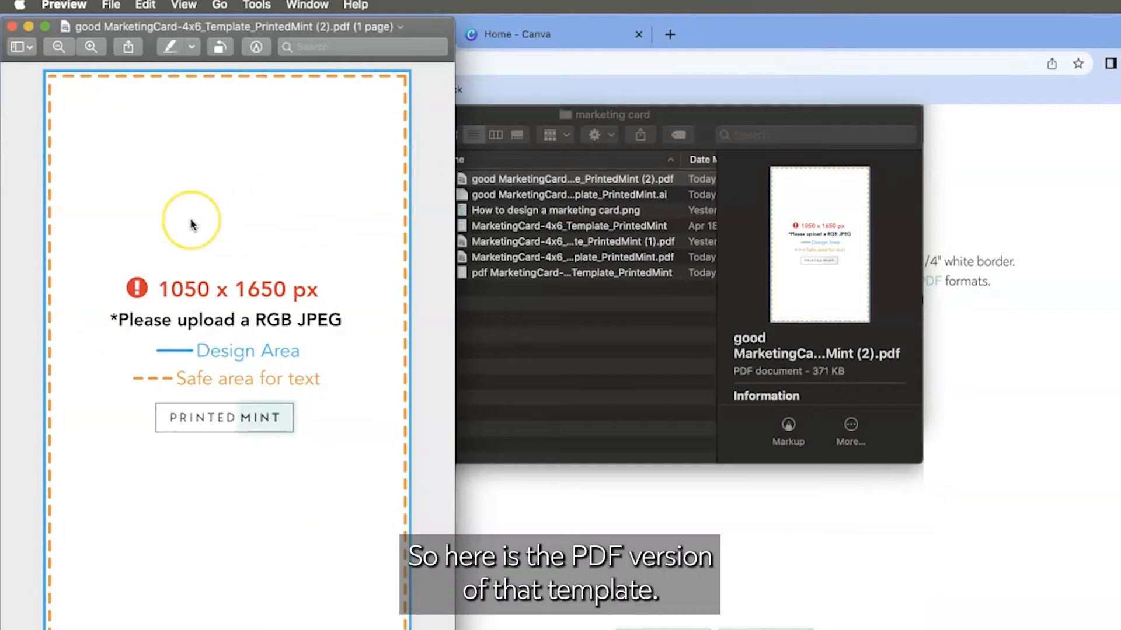
pyautogui.click(111, 6)
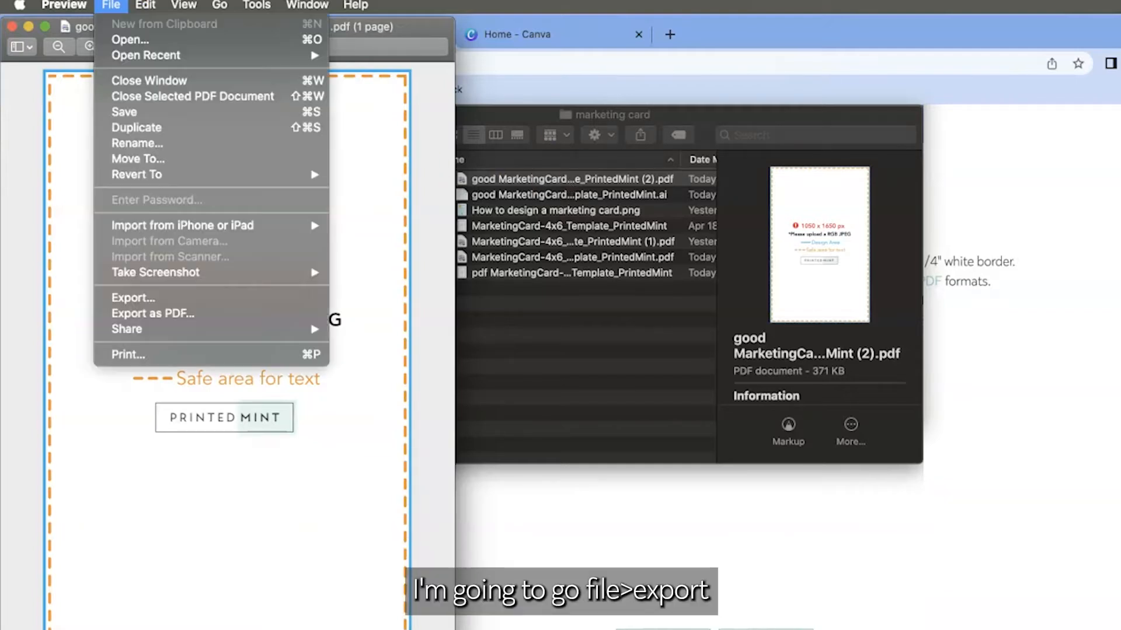
pyautogui.click(132, 298)
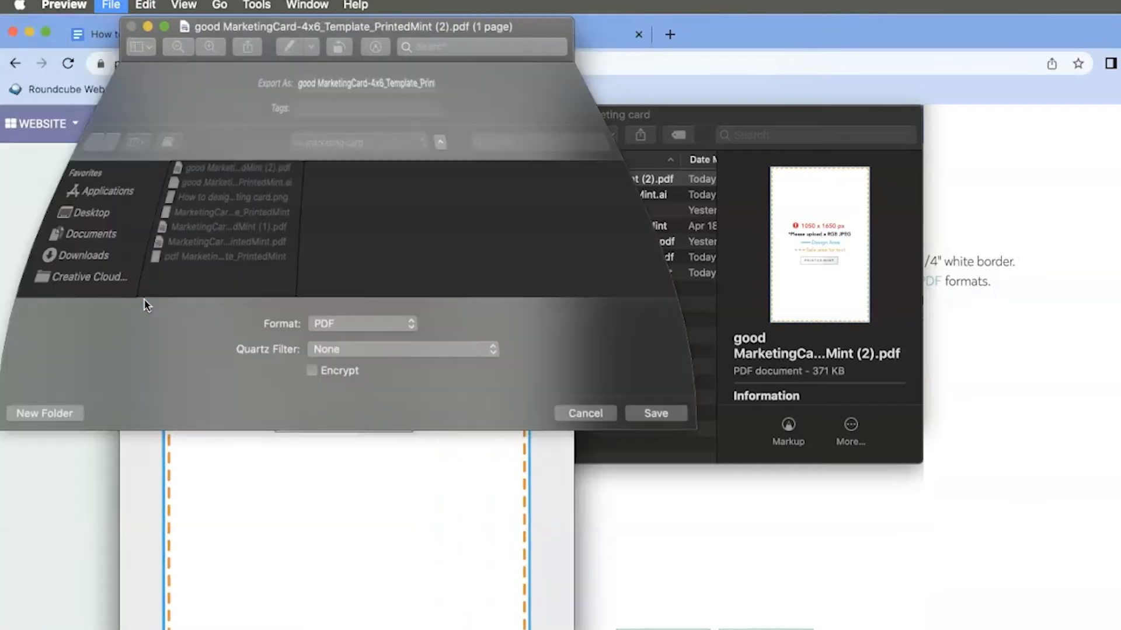
pyautogui.click(408, 325)
pyautogui.click(413, 338)
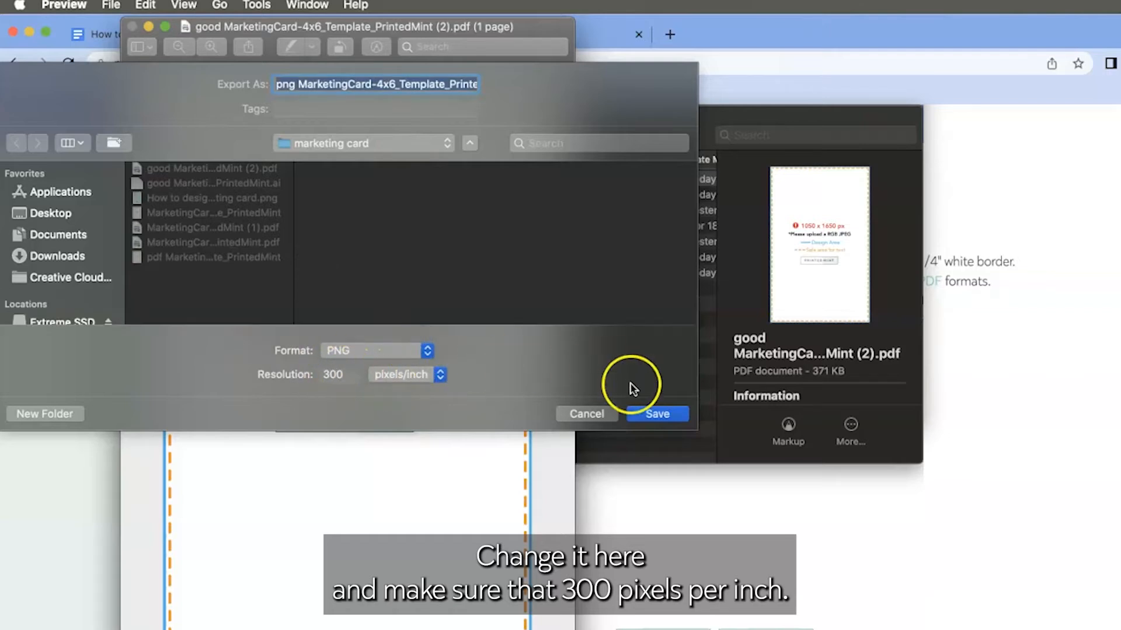
pyautogui.click(648, 418)
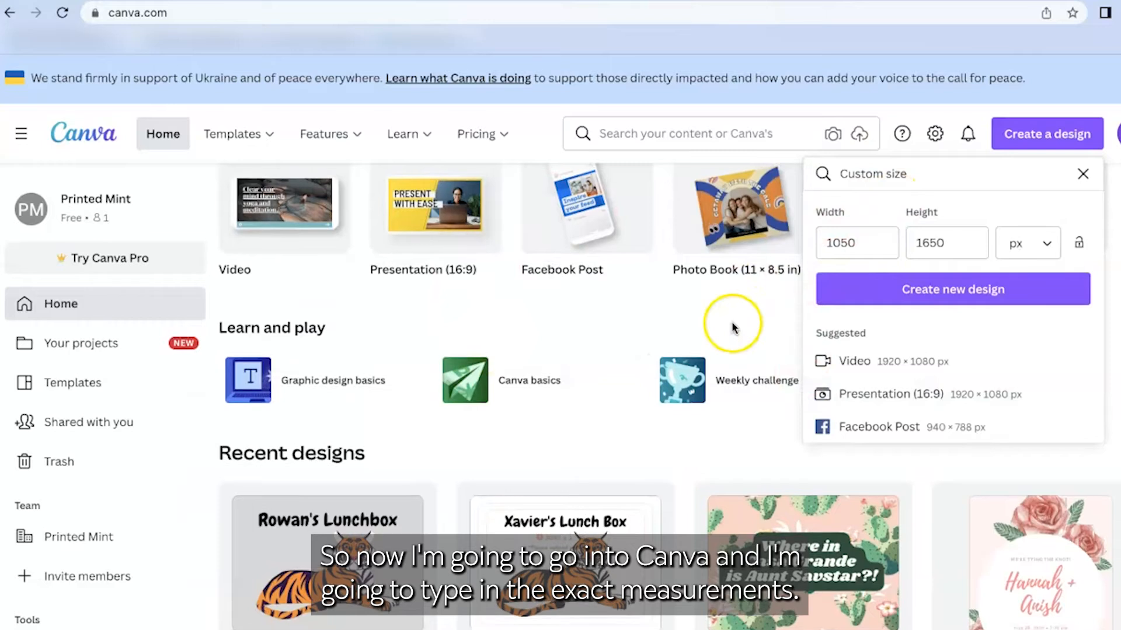
# Switch to Canva and create a new custom-size design of 1050 × 1650 px.
pyautogui.scroll(4, 733, 328)
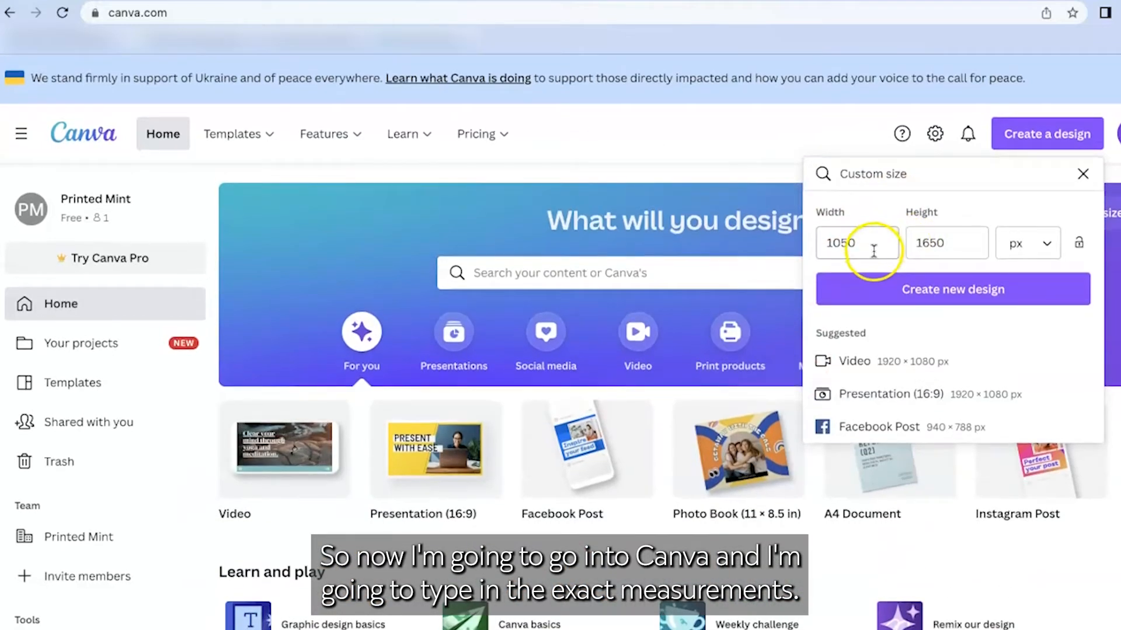
pyautogui.doubleClick(869, 249)
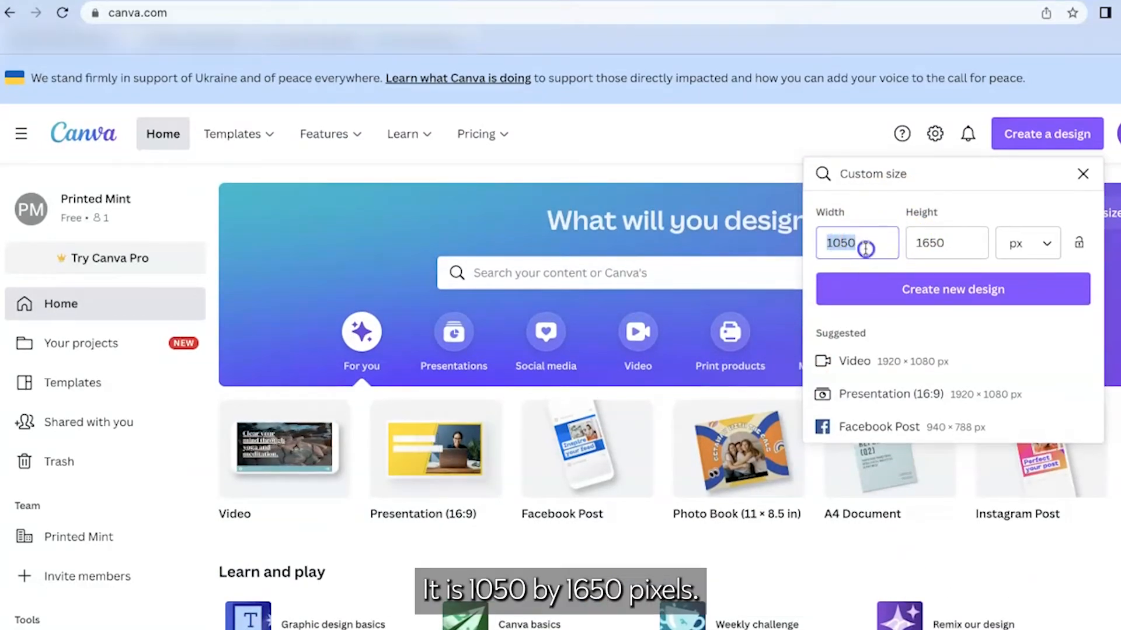
pyautogui.doubleClick(923, 242)
pyautogui.click(962, 238)
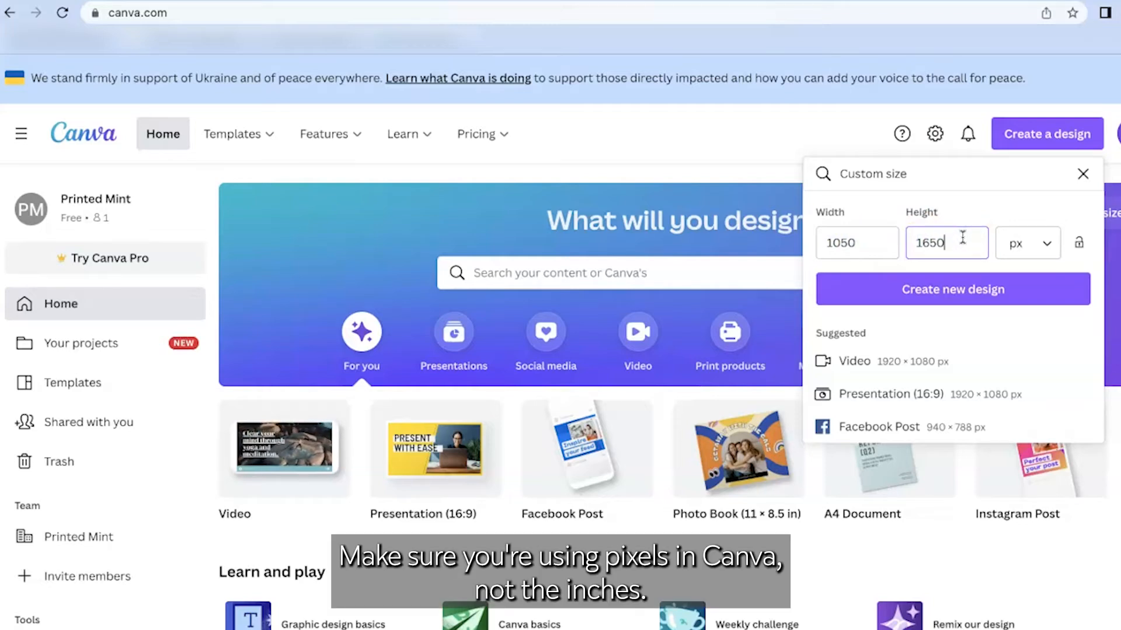
pyautogui.click(957, 252)
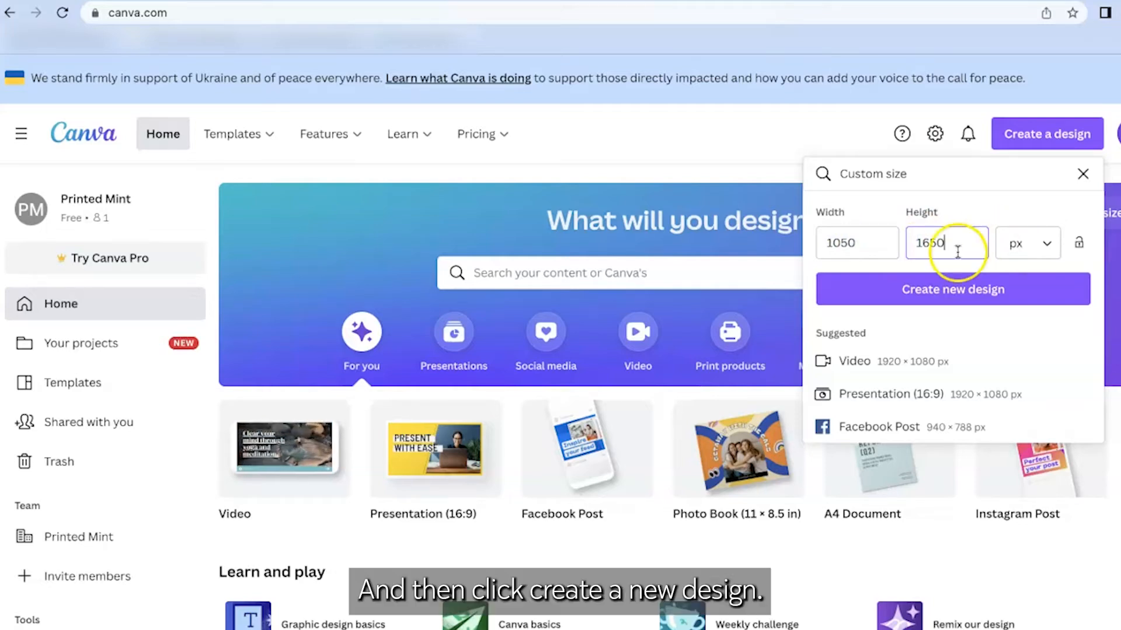
pyautogui.click(967, 289)
pyautogui.click(869, 375)
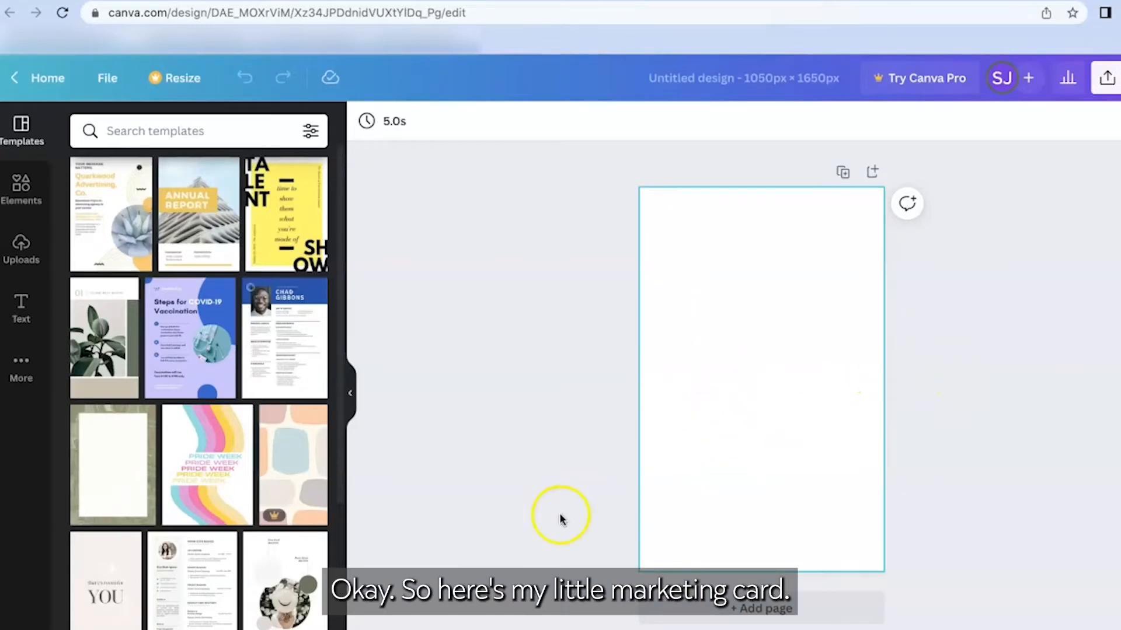
# Upload the marketing card template image, place it on the page and set it as the background.
pyautogui.click(20, 257)
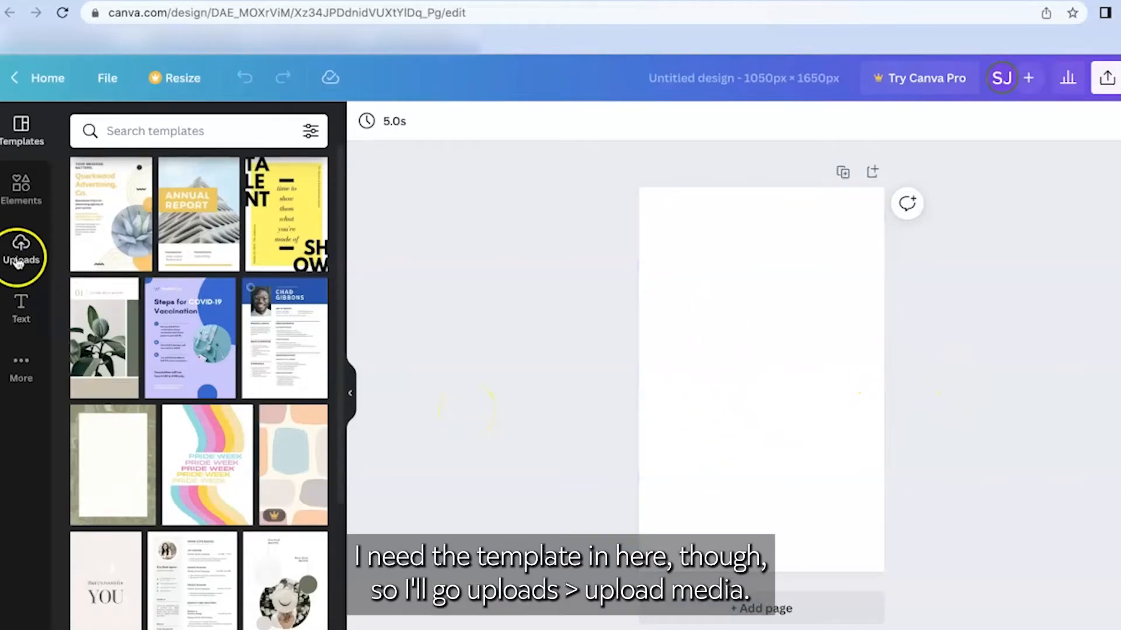
pyautogui.click(138, 174)
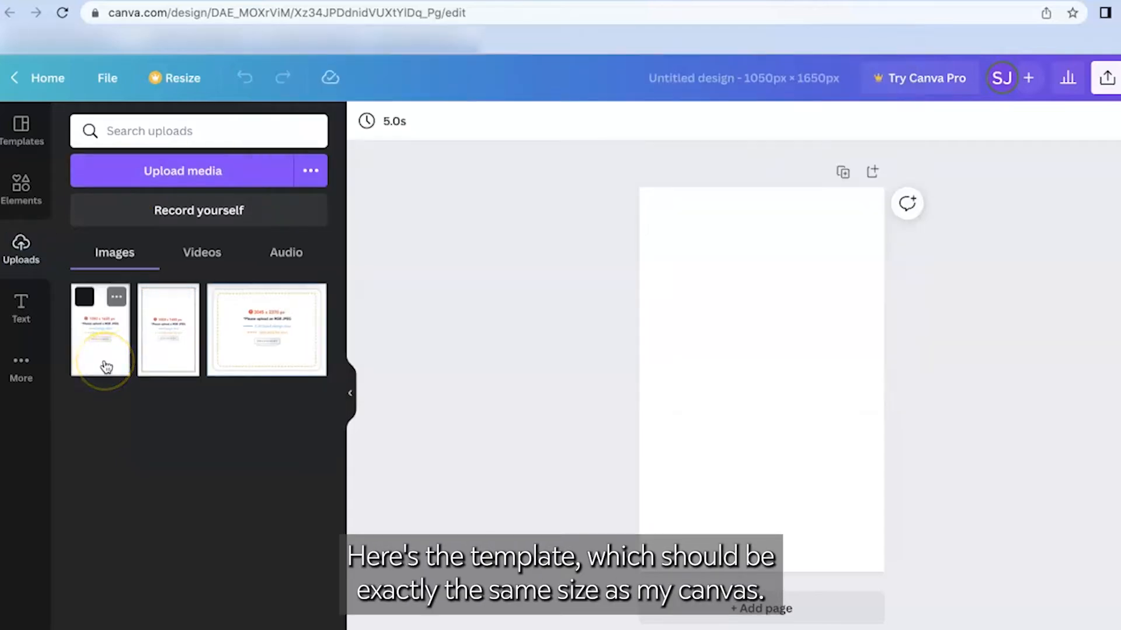
pyautogui.click(105, 365)
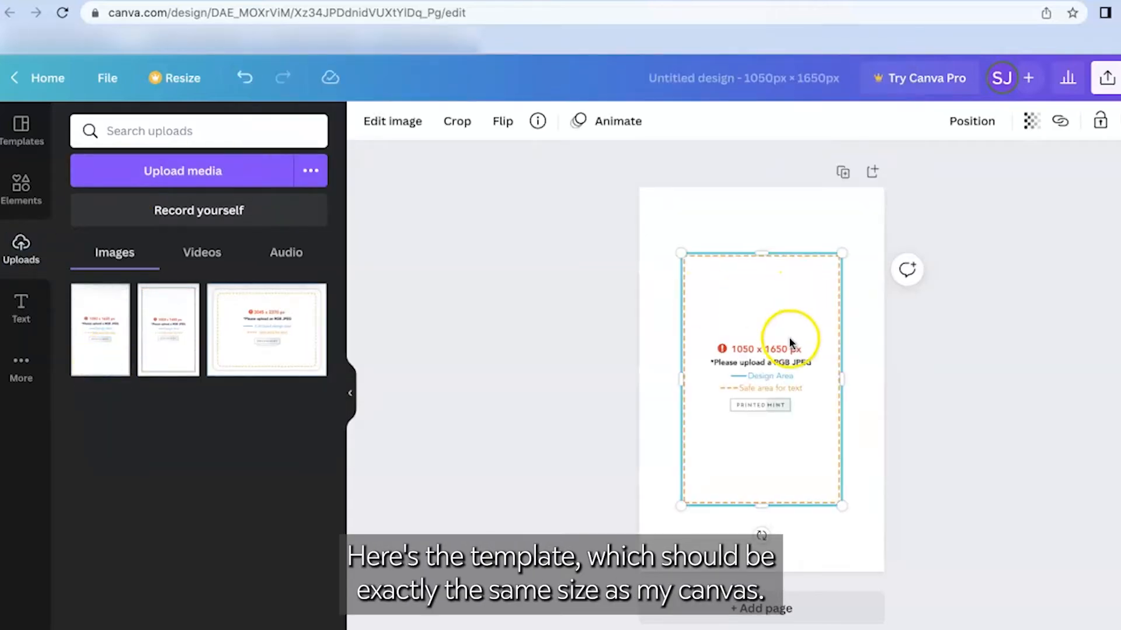
pyautogui.rightClick(753, 349)
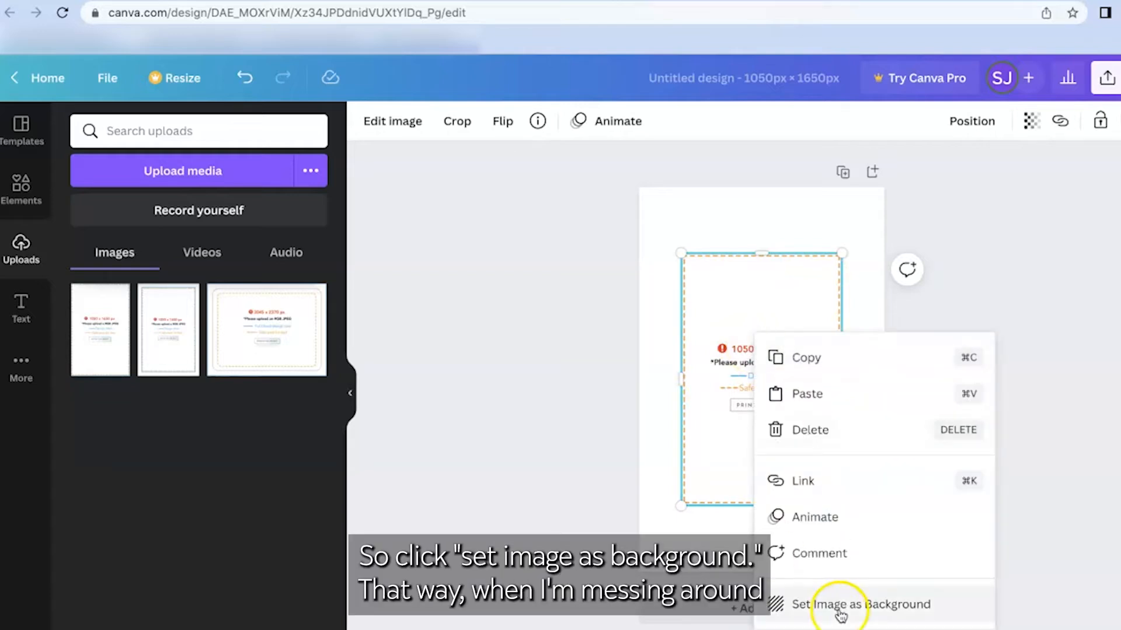
pyautogui.click(805, 607)
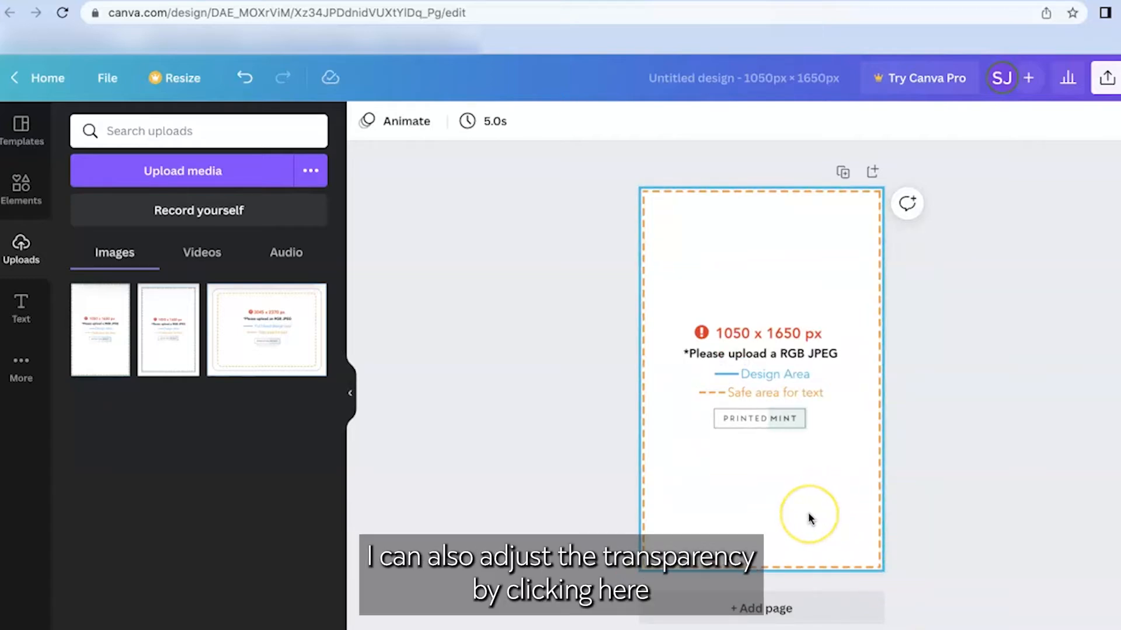
# Make the template background image more transparent.
pyautogui.click(721, 226)
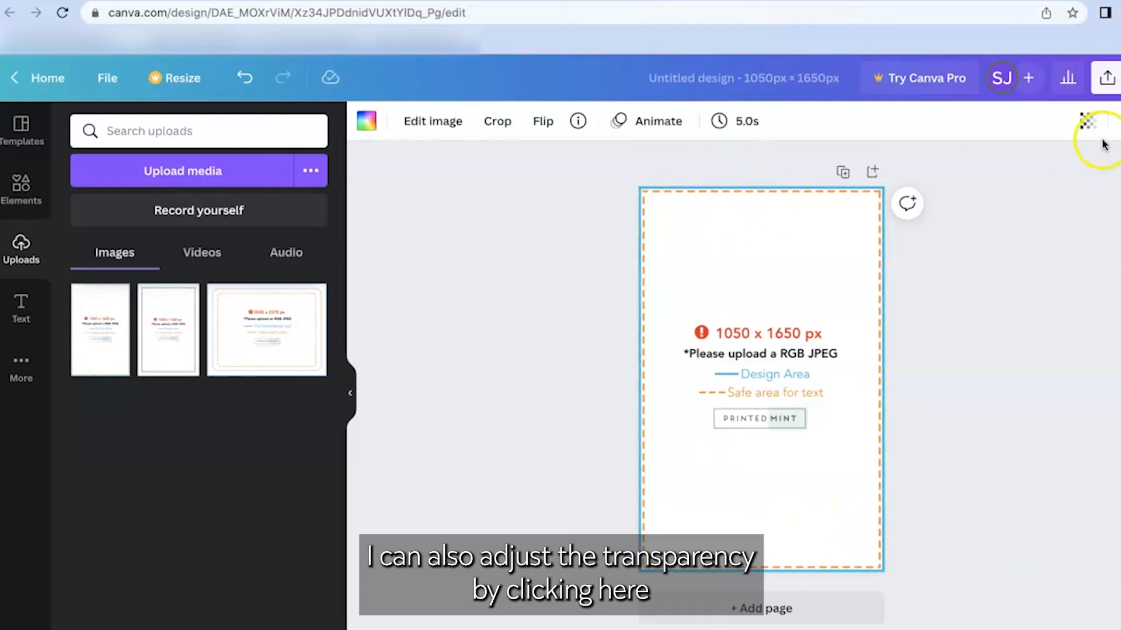
pyautogui.click(1087, 122)
pyautogui.moveTo(1080, 186); pyautogui.dragTo(1021, 186)
pyautogui.click(1090, 121)
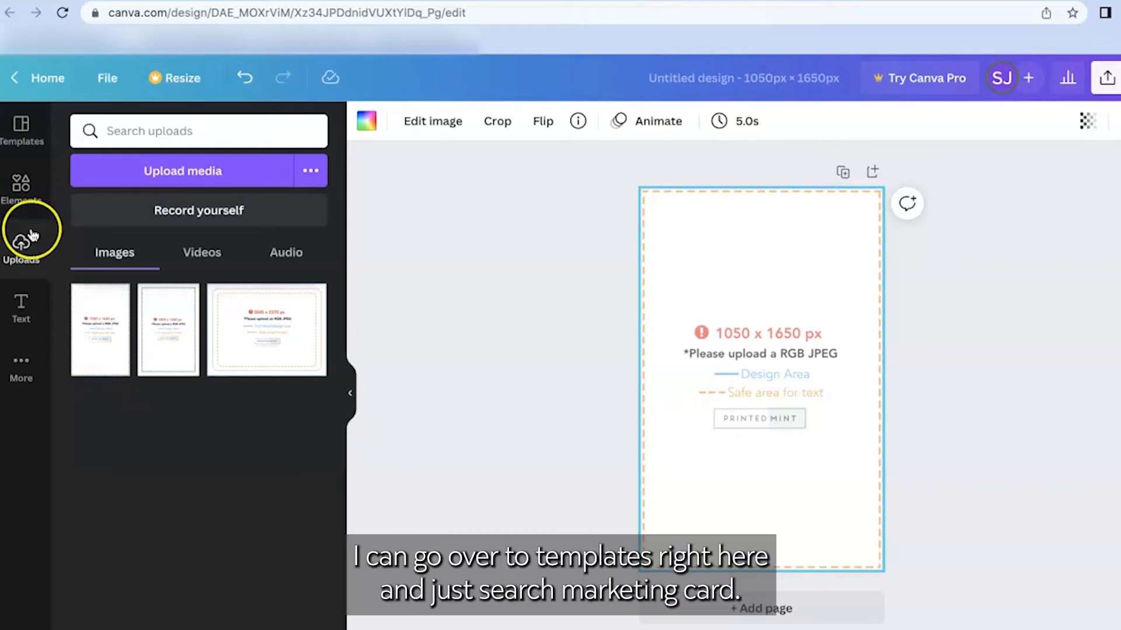
# Search the templates for "marketing card" and apply the teal "Thank You!" design with pink circles and diamonds.
pyautogui.click(36, 128)
pyautogui.click(140, 133)
pyautogui.click(167, 215)
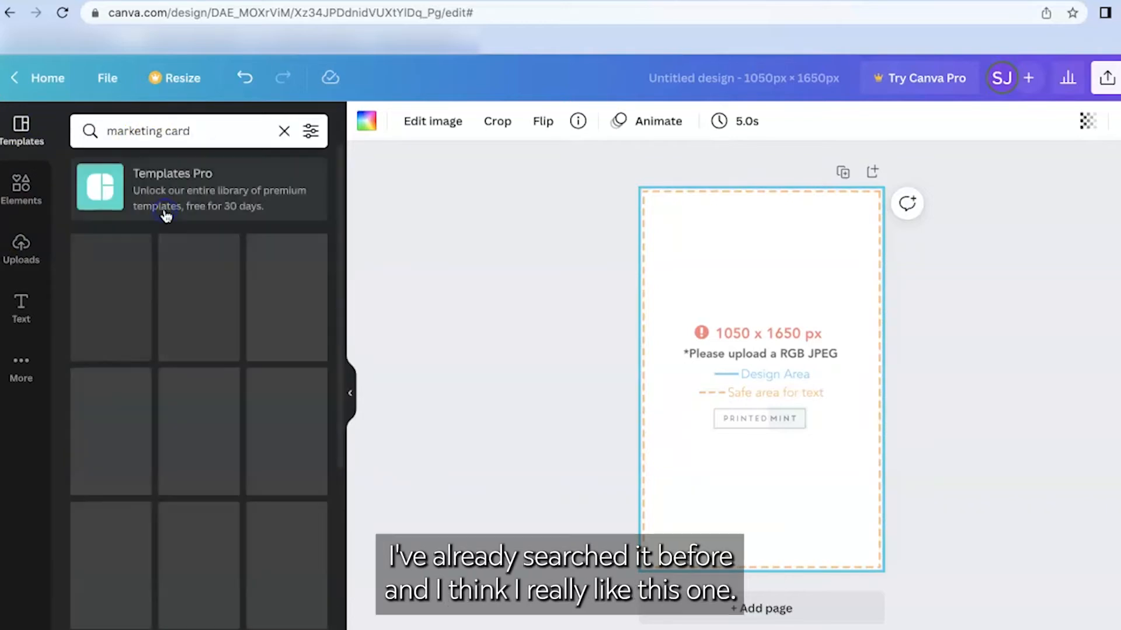
pyautogui.scroll(-5, 198, 449)
pyautogui.scroll(-3, 197, 448)
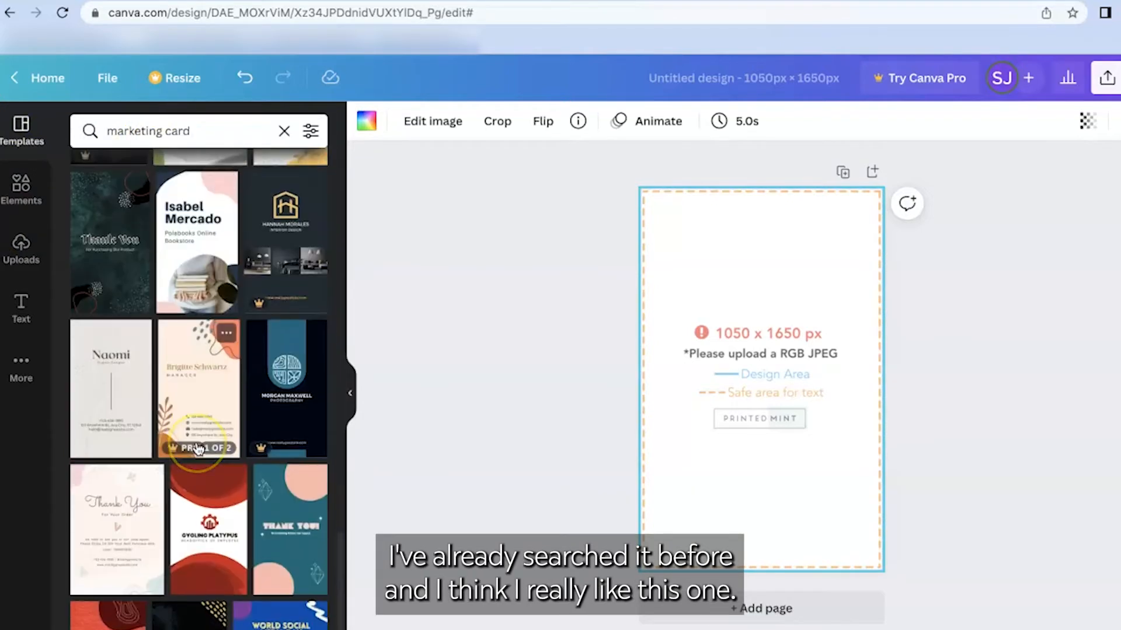
pyautogui.click(281, 465)
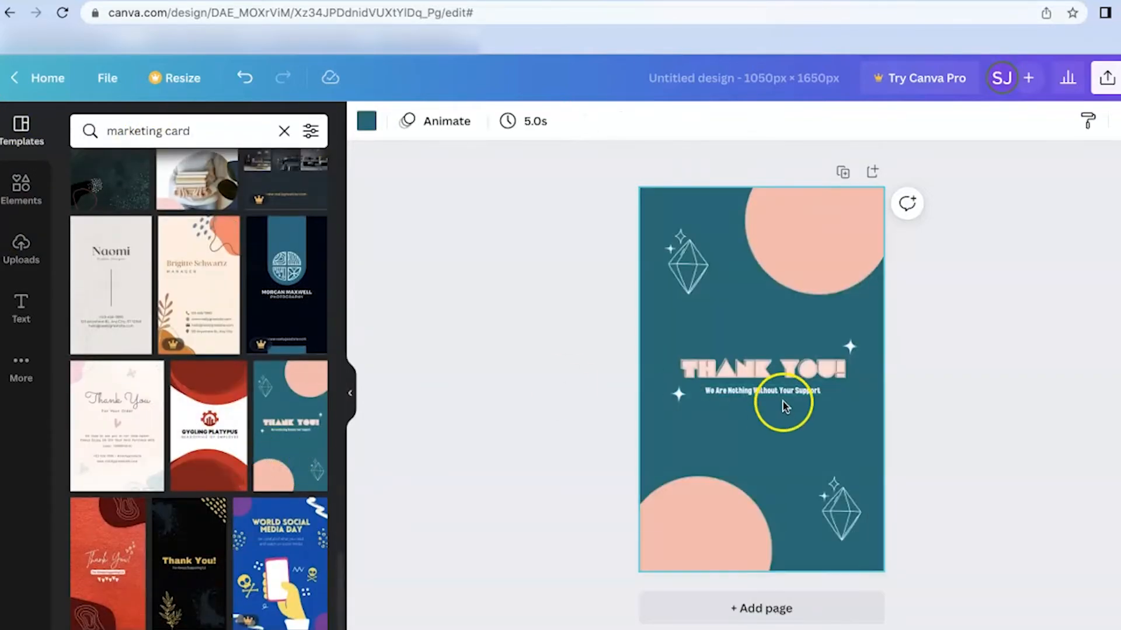
# Examine the card's thank-you heading, subtitle, circles and diamond graphics up close.
pyautogui.scroll(2, 868, 447)
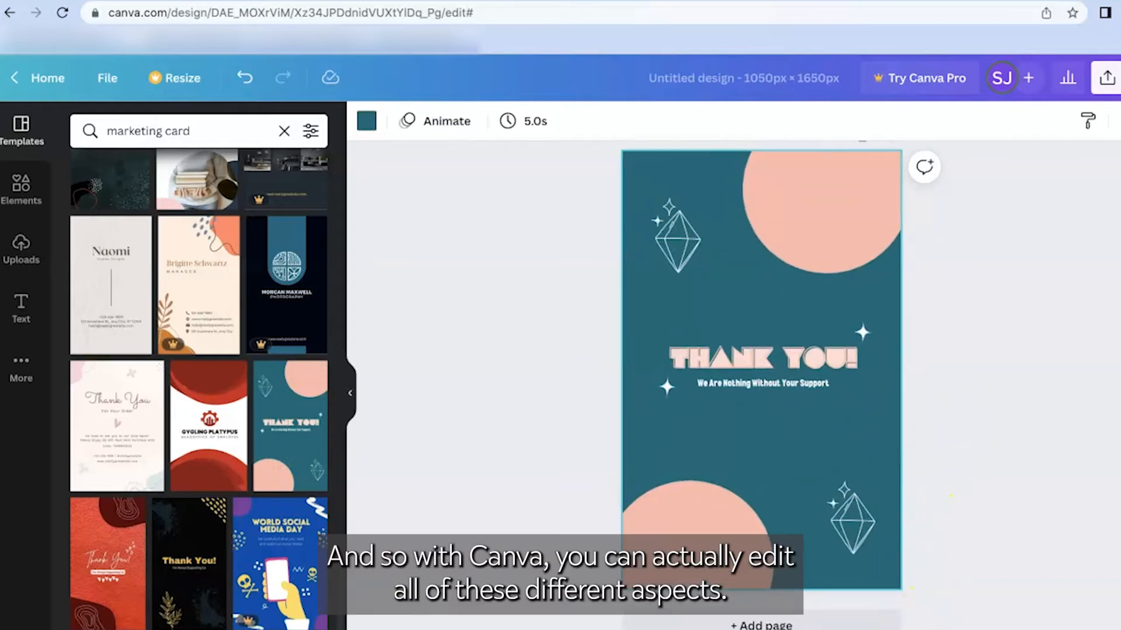
pyautogui.scroll(5, 761, 375)
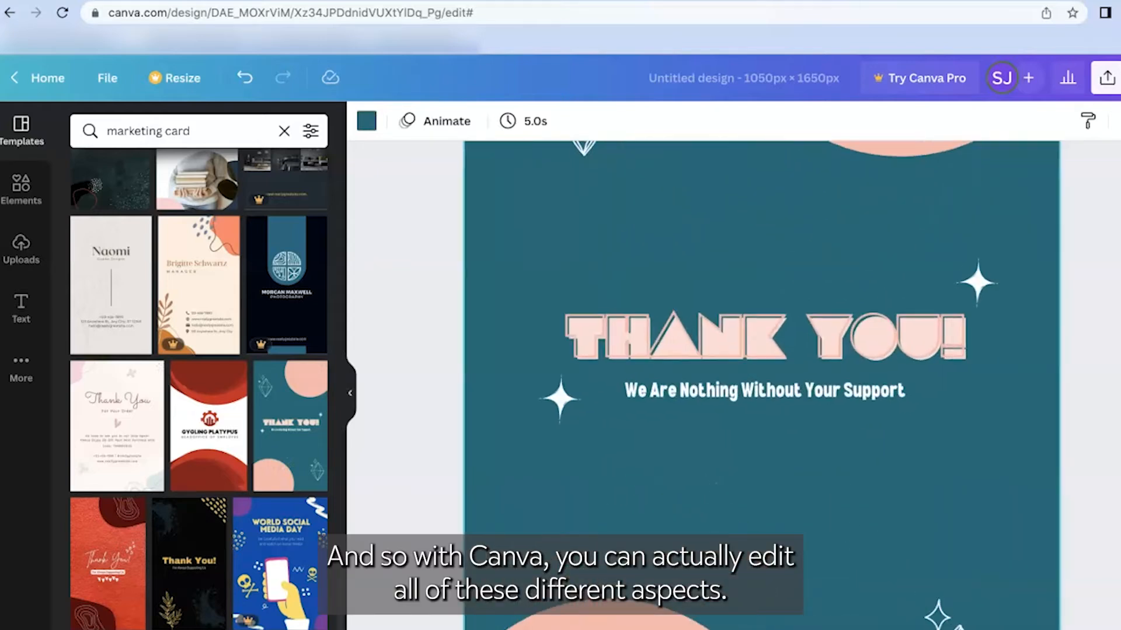
pyautogui.scroll(5, 887, 447)
pyautogui.scroll(-5, 881, 508)
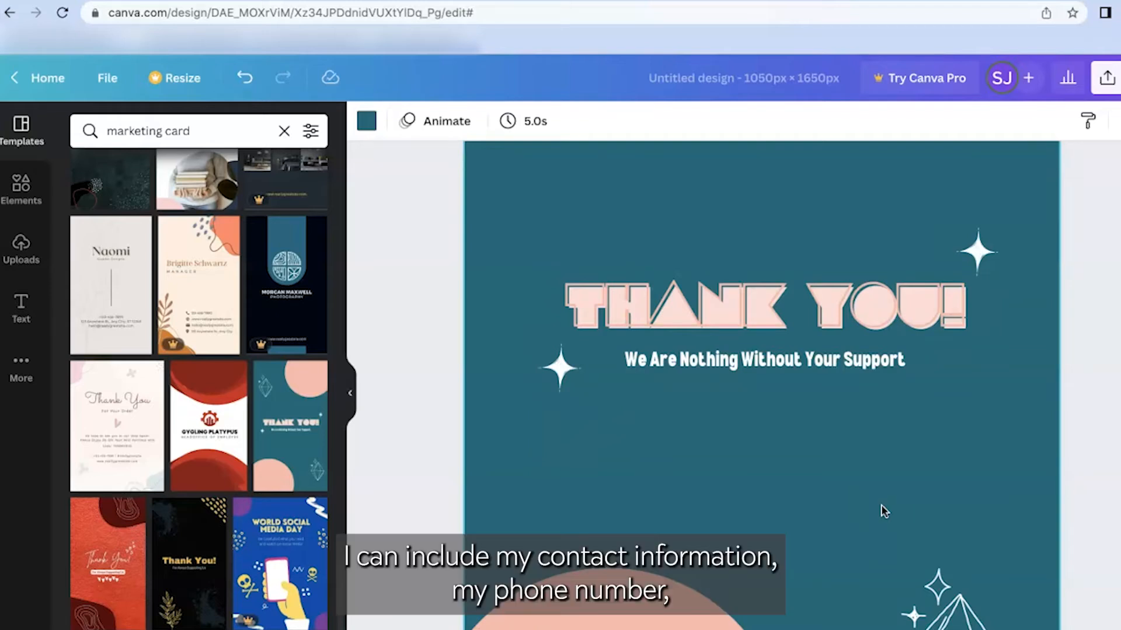
pyautogui.scroll(-3, 882, 505)
pyautogui.scroll(2, 884, 511)
pyautogui.click(883, 501)
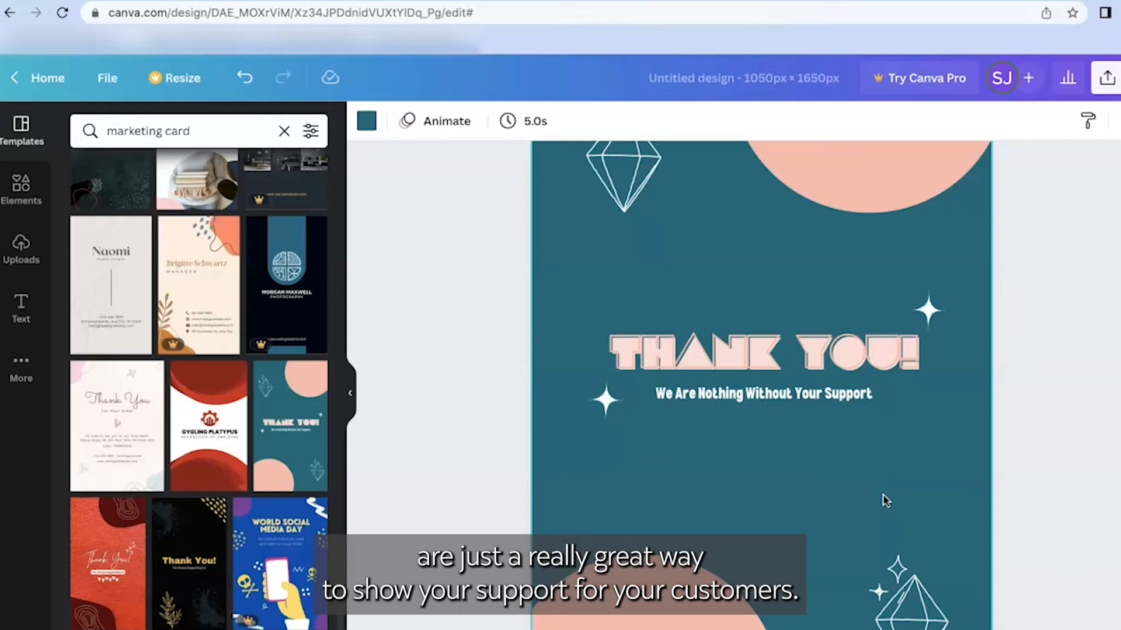
pyautogui.scroll(-3, 884, 501)
pyautogui.click(699, 501)
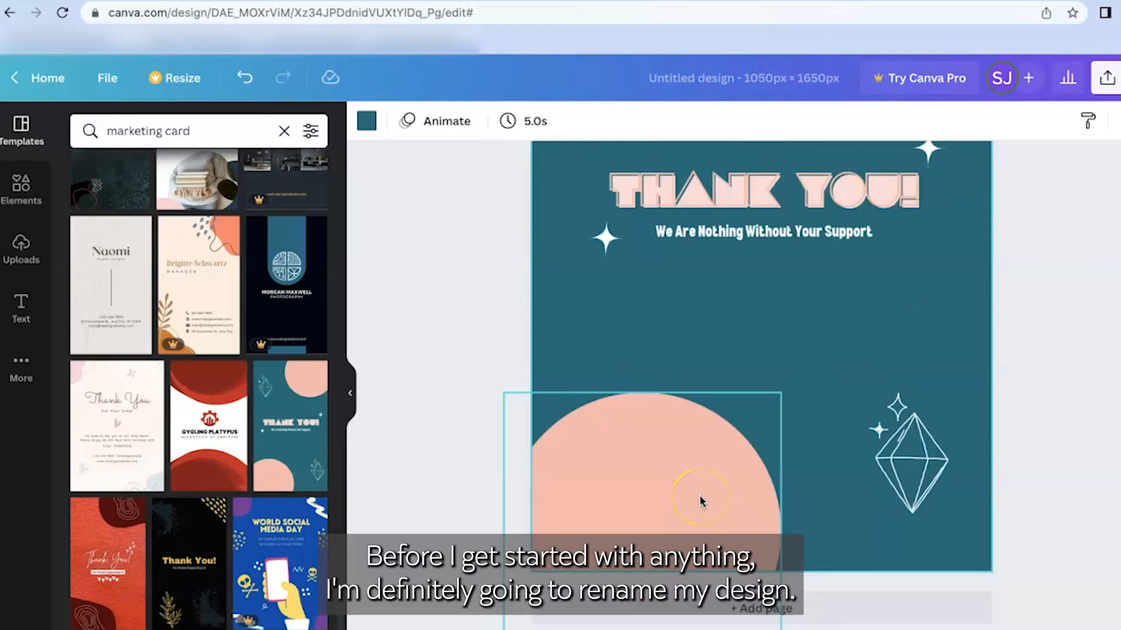
# Rename the design as "marketing card".
pyautogui.click(768, 78)
pyautogui.press('BackSpace')
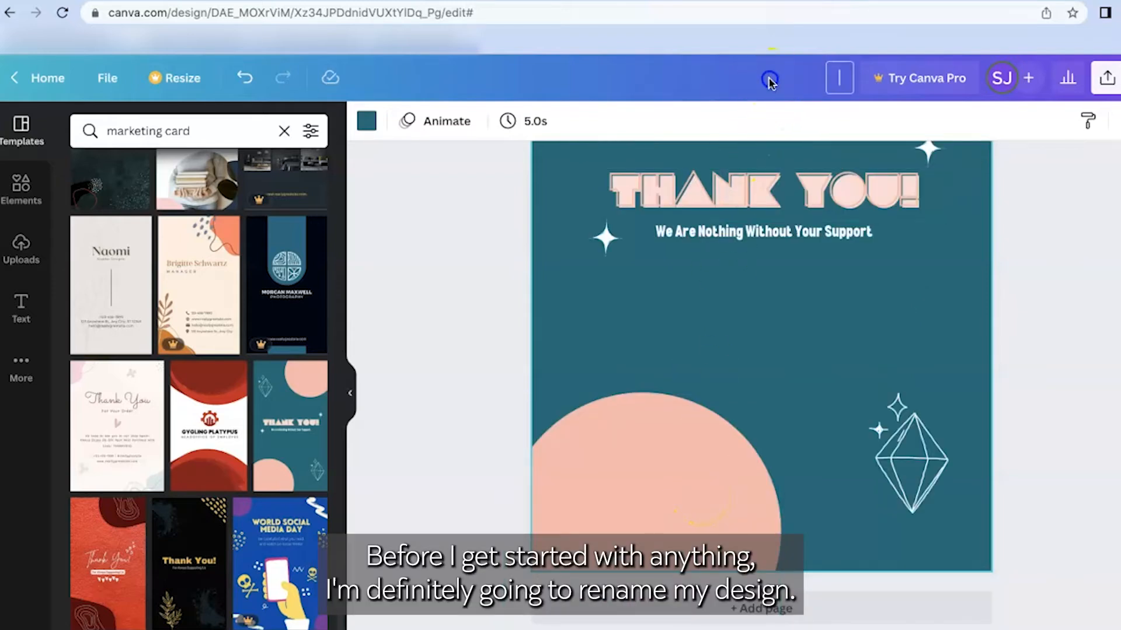
pyautogui.write('marketing card')
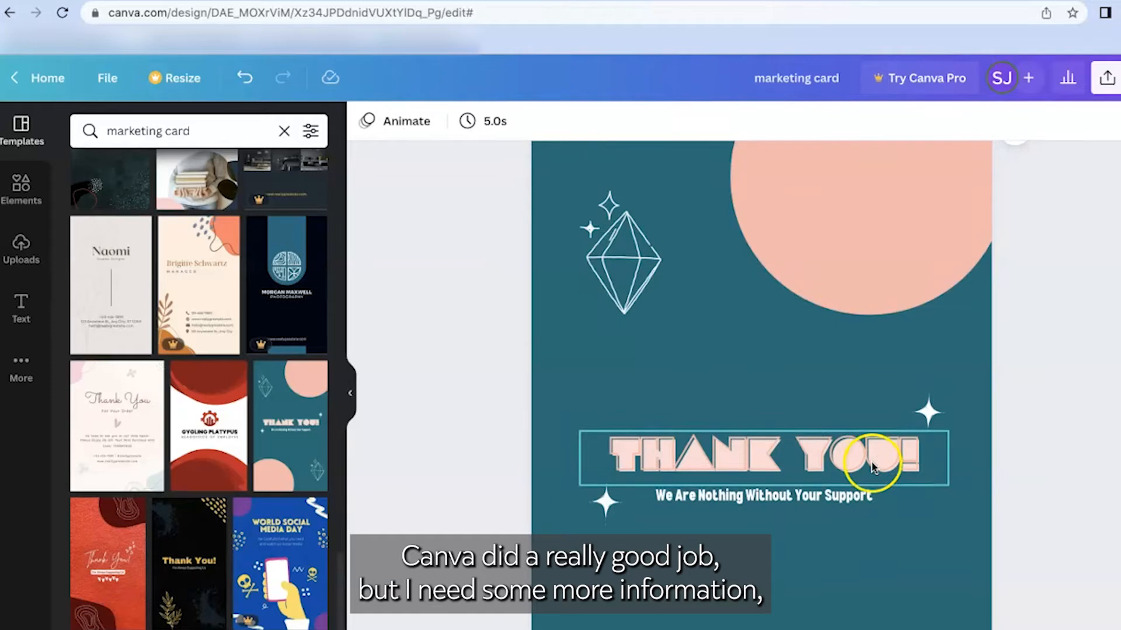
# Duplicate the "We Are Nothing Without Your Support" text, place the copy directly beneath it and change its text to "reallygreatsite.com".
pyautogui.scroll(-3, 876, 450)
pyautogui.click(793, 378)
pyautogui.click(888, 375)
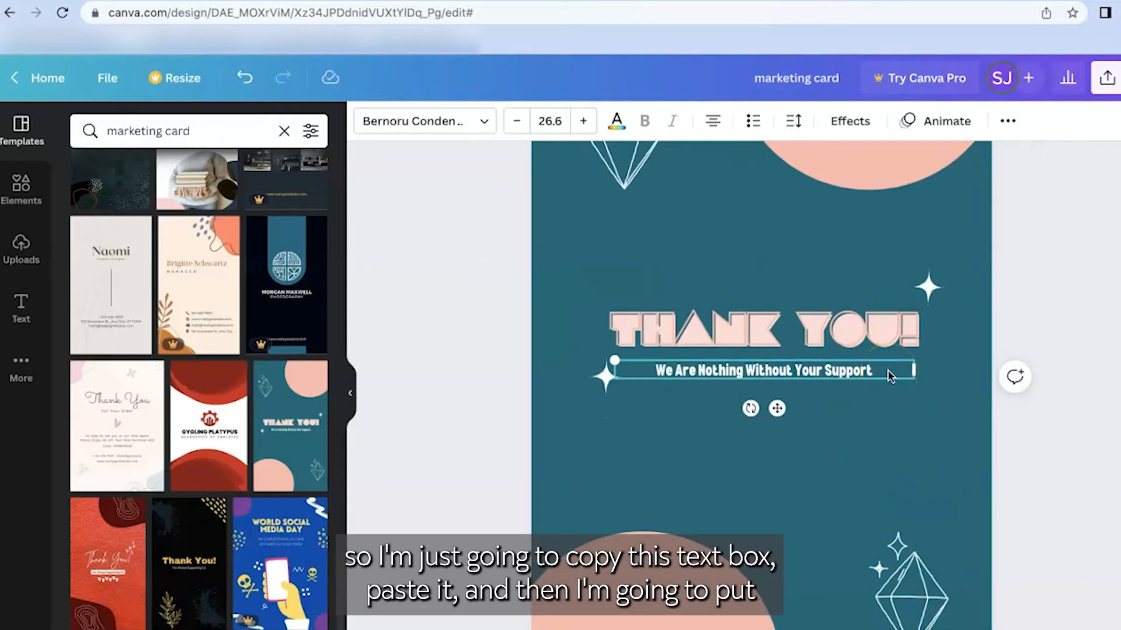
pyautogui.press('Escape')
pyautogui.hotkey('ctrl', 'c')
pyautogui.hotkey('ctrl', 'v')
pyautogui.moveTo(884, 377); pyautogui.dragTo(882, 394)
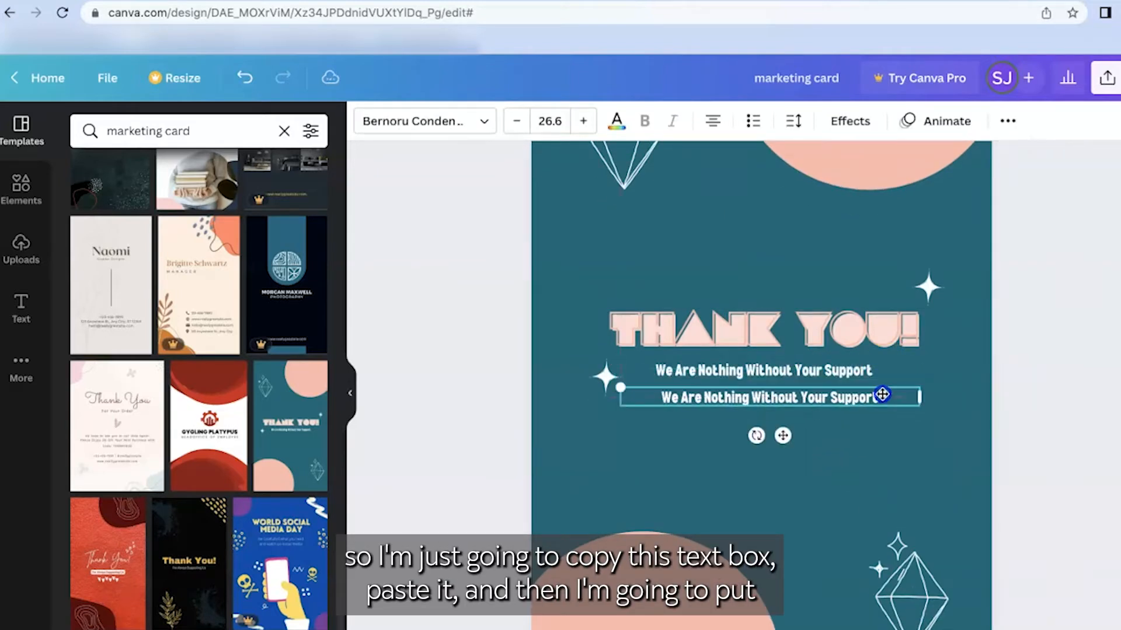
pyautogui.doubleClick(882, 394)
pyautogui.write('reallygreatsite.com')
pyautogui.click(804, 438)
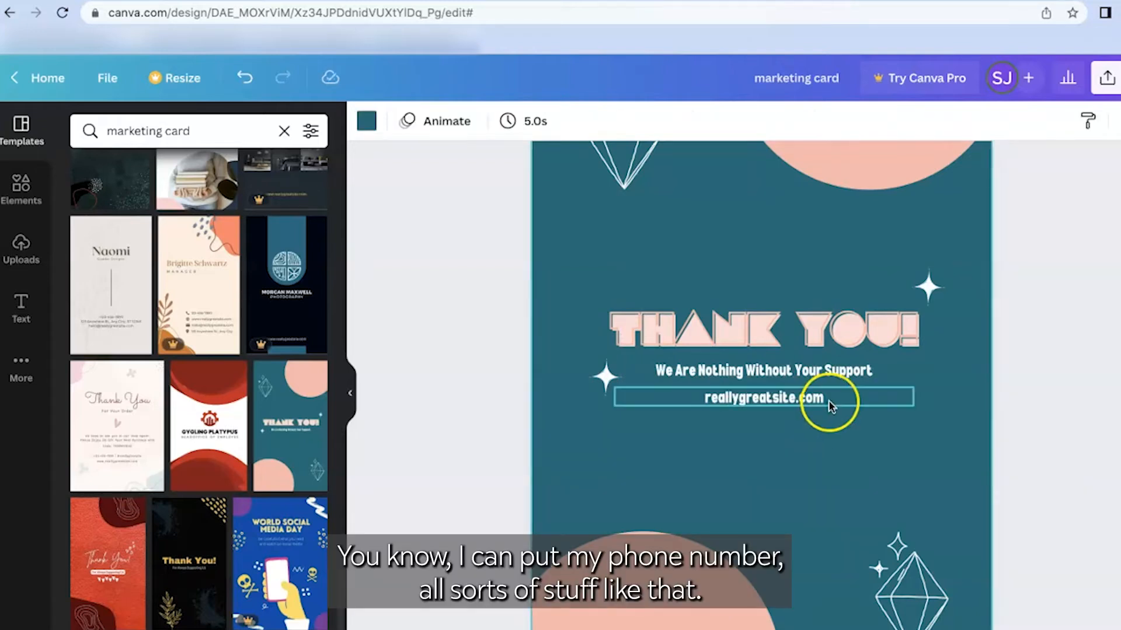
pyautogui.click(771, 417)
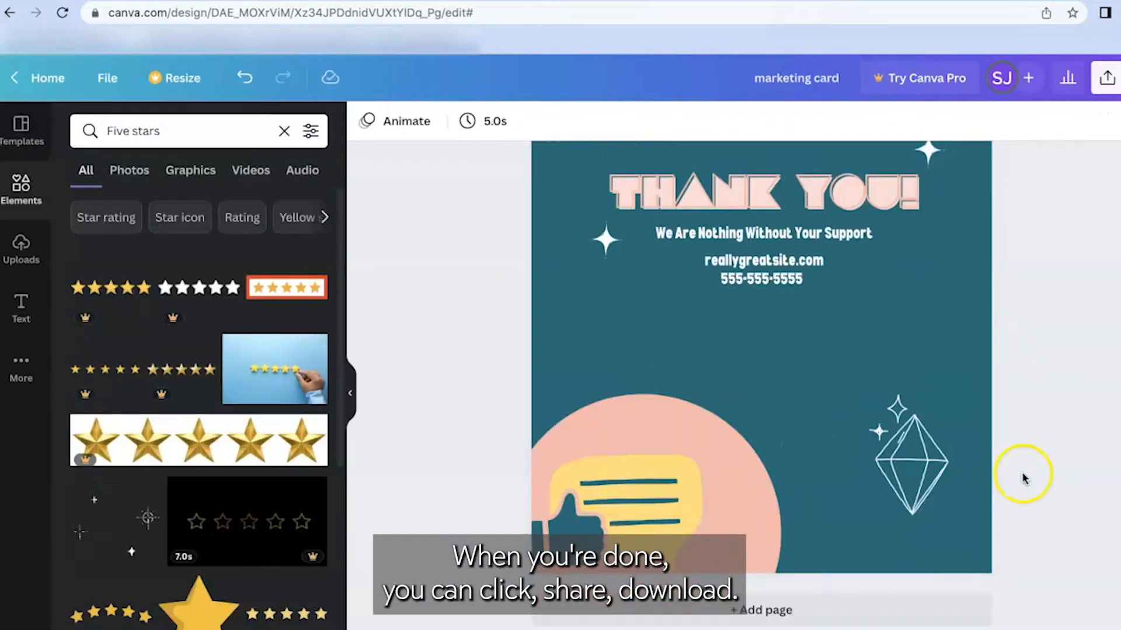
# Download the marketing card design as a PDF Print file and save it as "marketing card 01".
pyautogui.scroll(5, 1047, 473)
pyautogui.click(1108, 82)
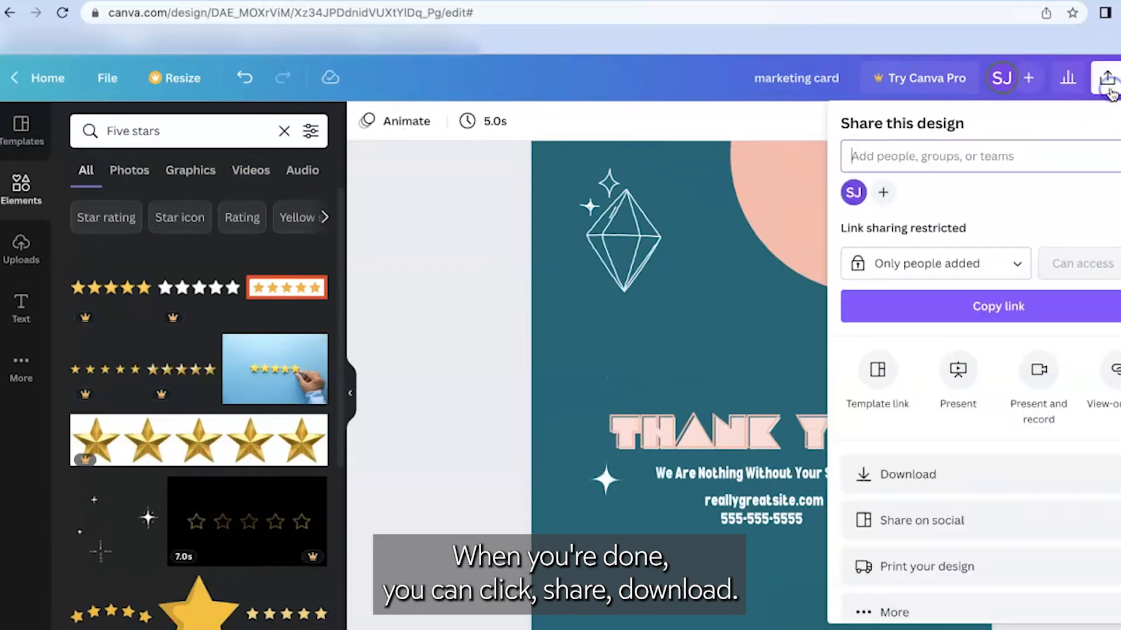
pyautogui.click(1002, 470)
pyautogui.click(913, 199)
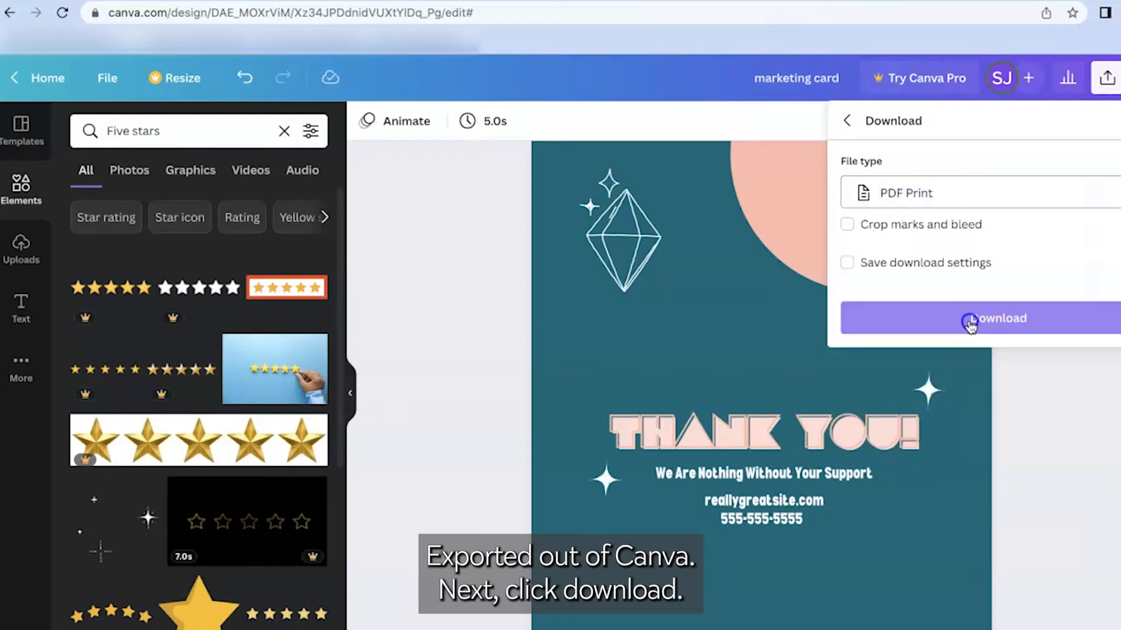
pyautogui.click(971, 318)
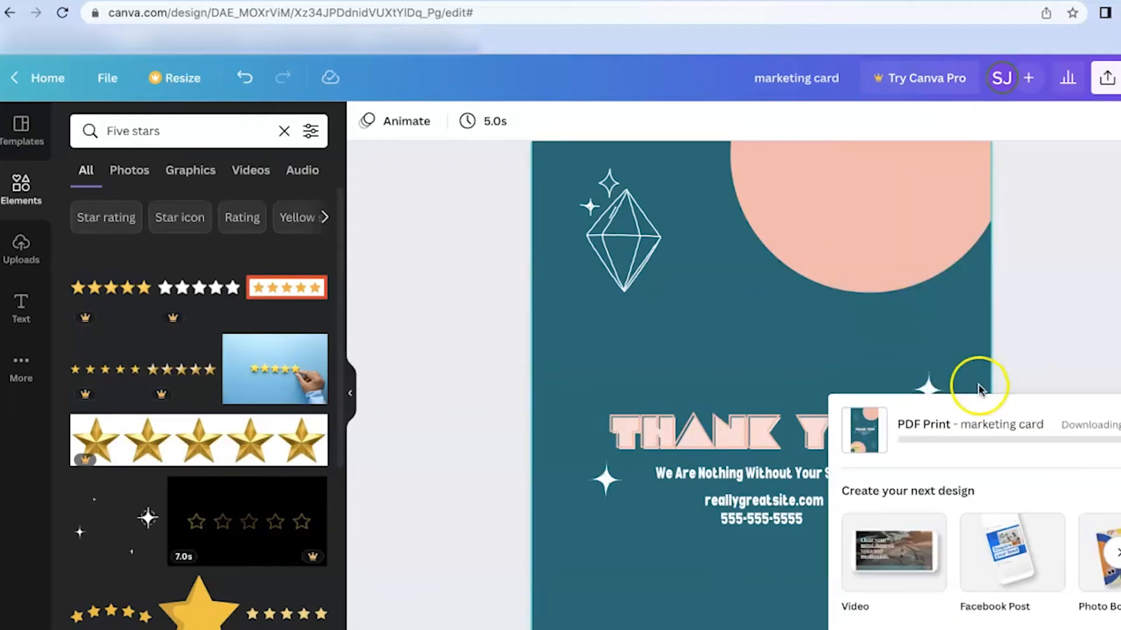
pyautogui.press('Return')
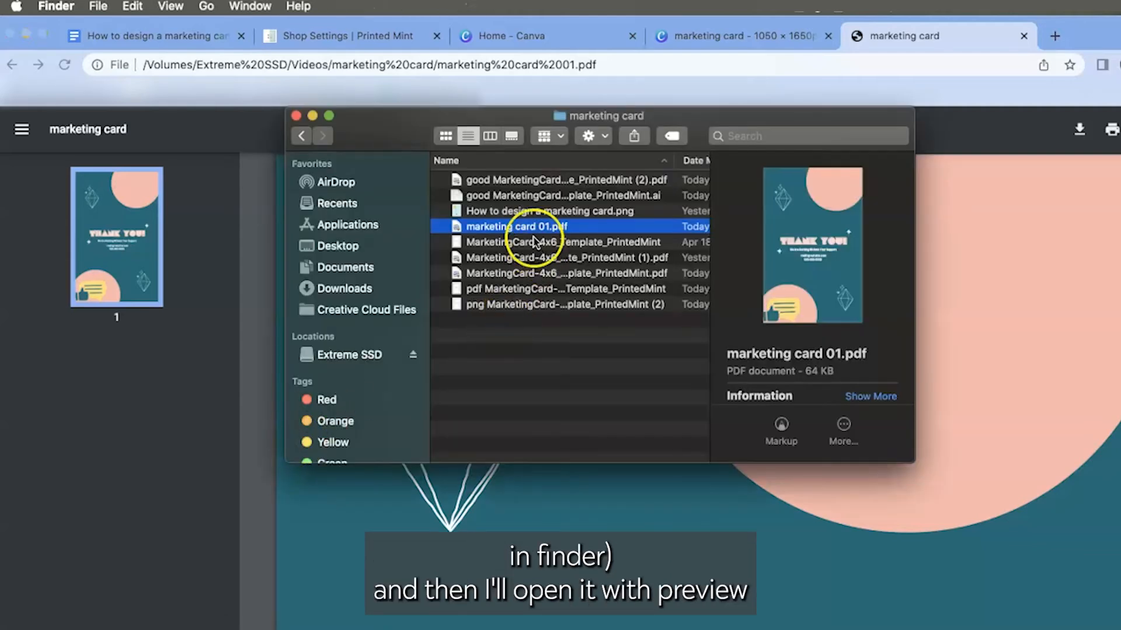
# Open "marketing card 01.pdf" from the marketing card folder in Preview.
pyautogui.click(530, 228)
pyautogui.rightClick(533, 229)
pyautogui.moveTo(529, 250)
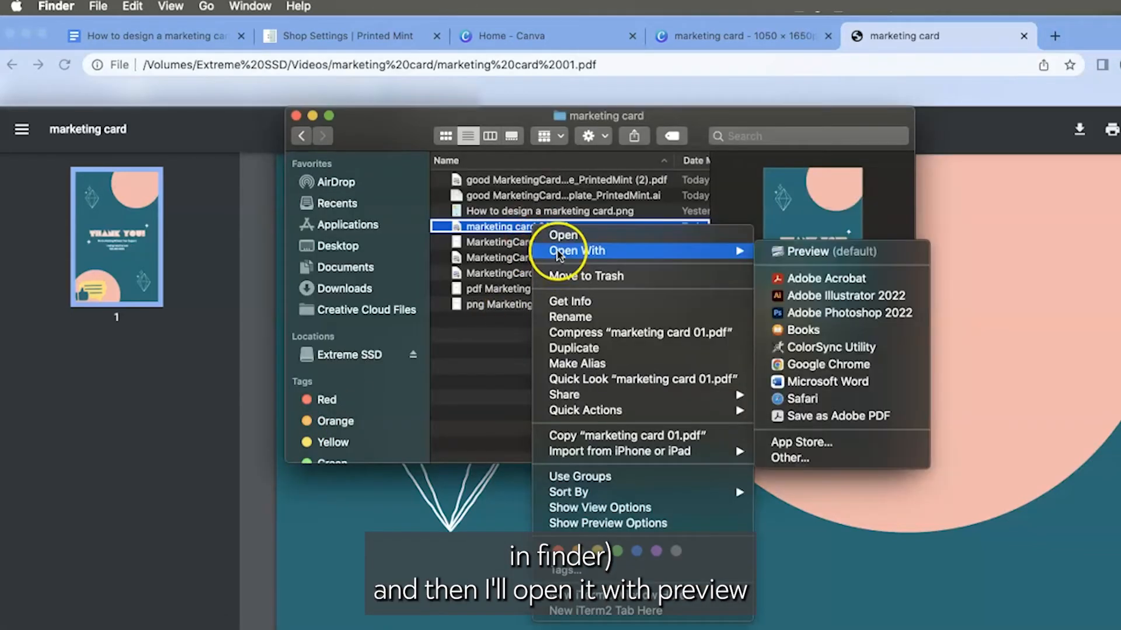
pyautogui.click(865, 261)
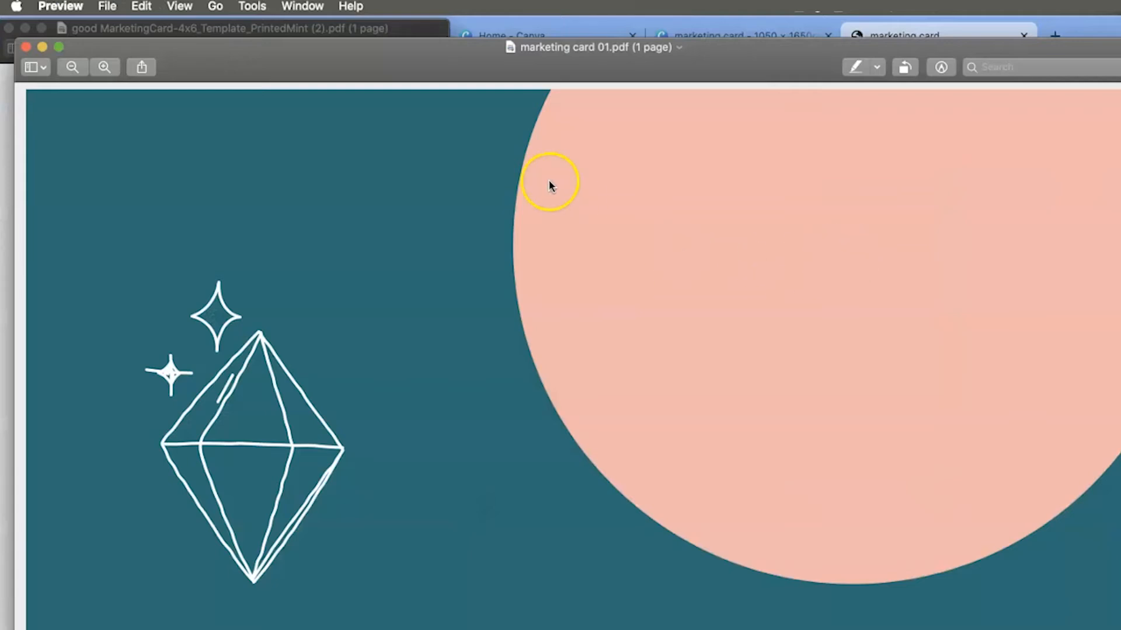
# Export the PDF as a PNG named "marketing card png" at 300 pixels/inch in the marketing card folder.
pyautogui.click(103, 6)
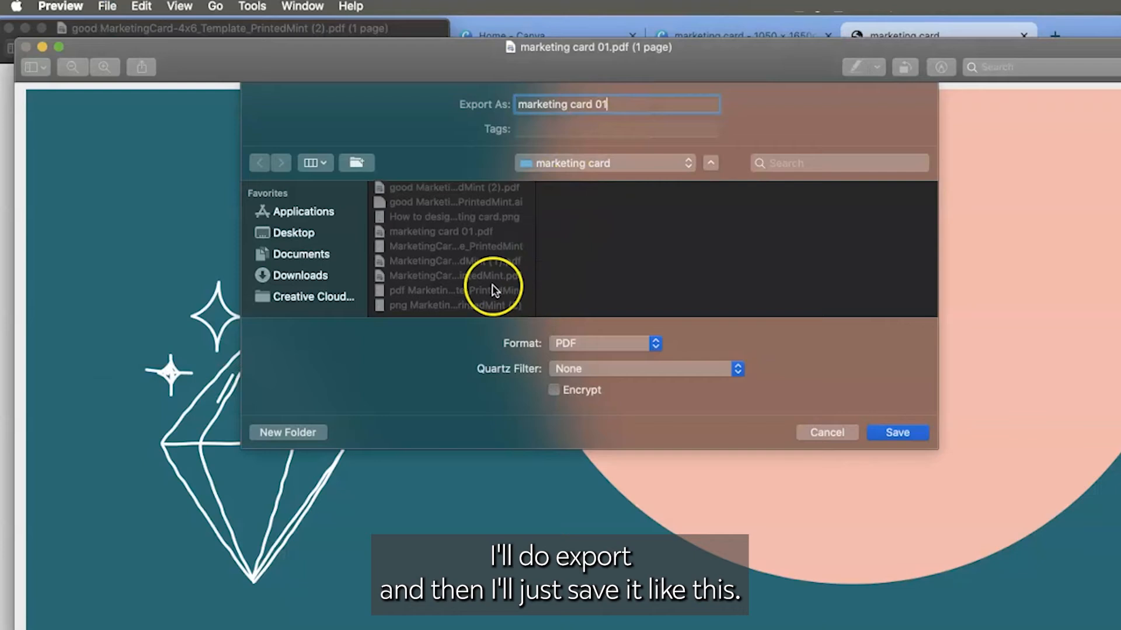
pyautogui.press('BackSpace')
pyautogui.press('BackSpace')
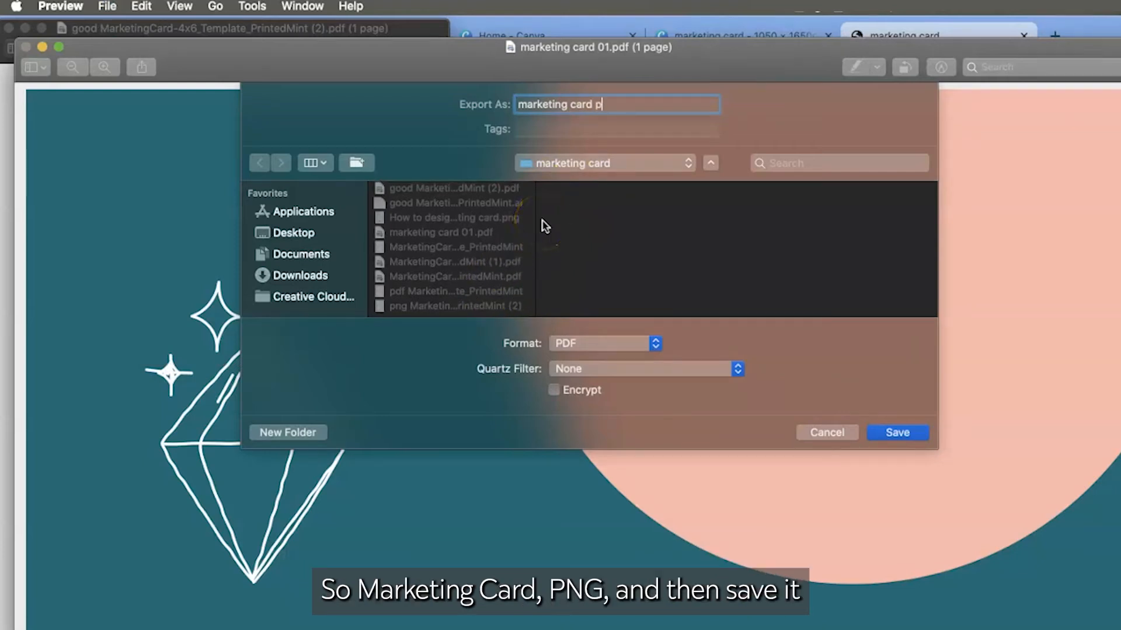
pyautogui.click(651, 343)
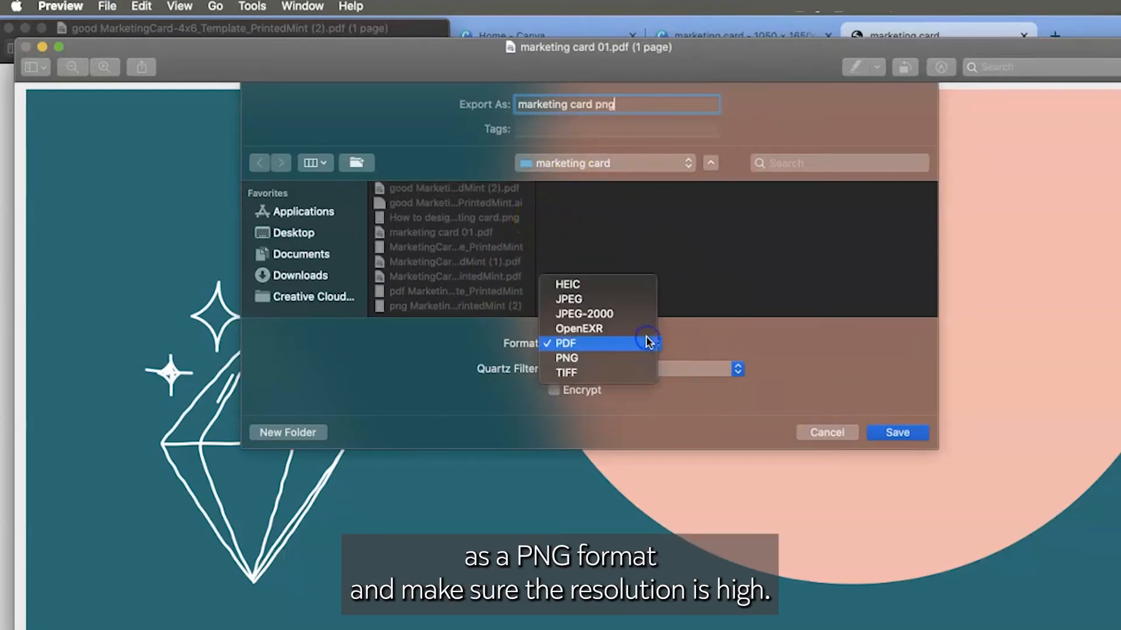
pyautogui.click(647, 358)
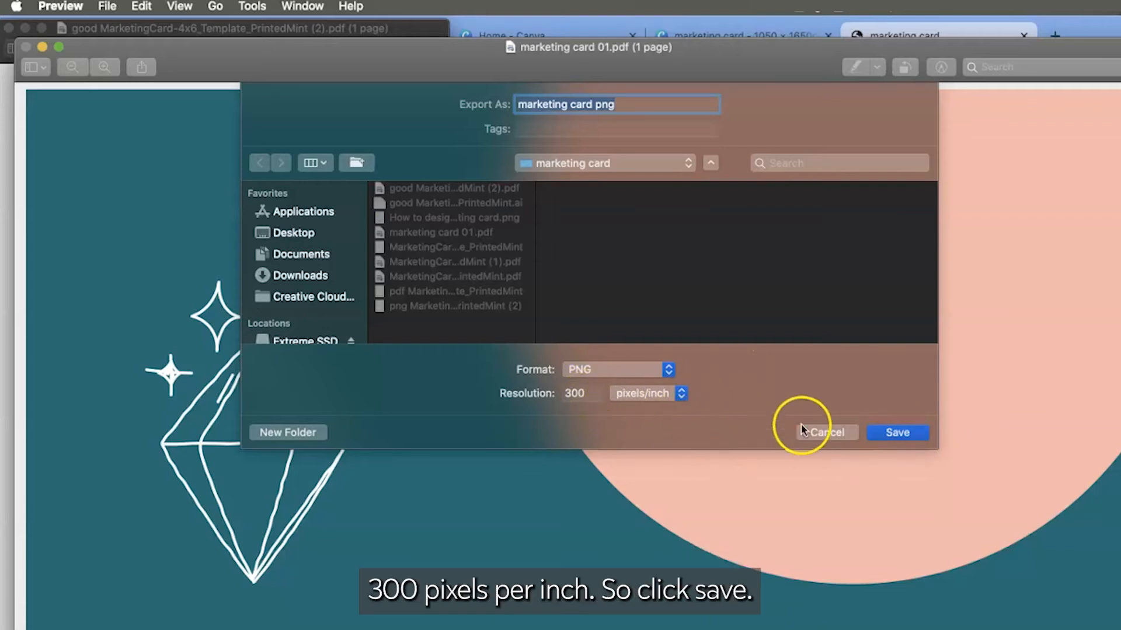
pyautogui.click(897, 433)
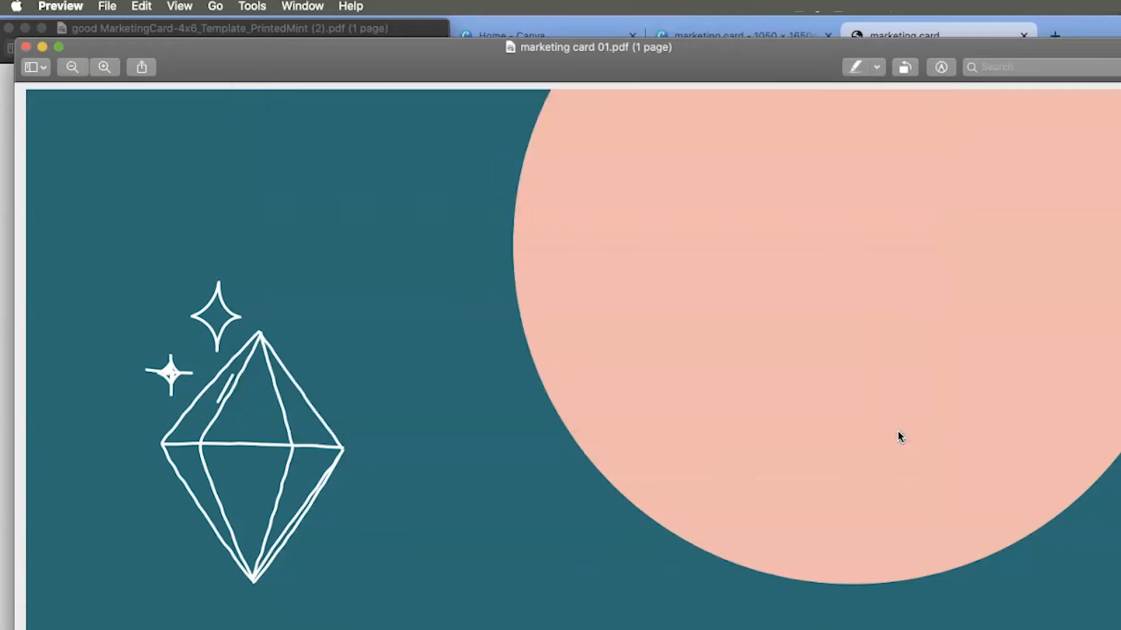
# Switch to the Printed Mint shop settings in Chrome and upload "marketing card png" as the marketing card image.
pyautogui.click(522, 22)
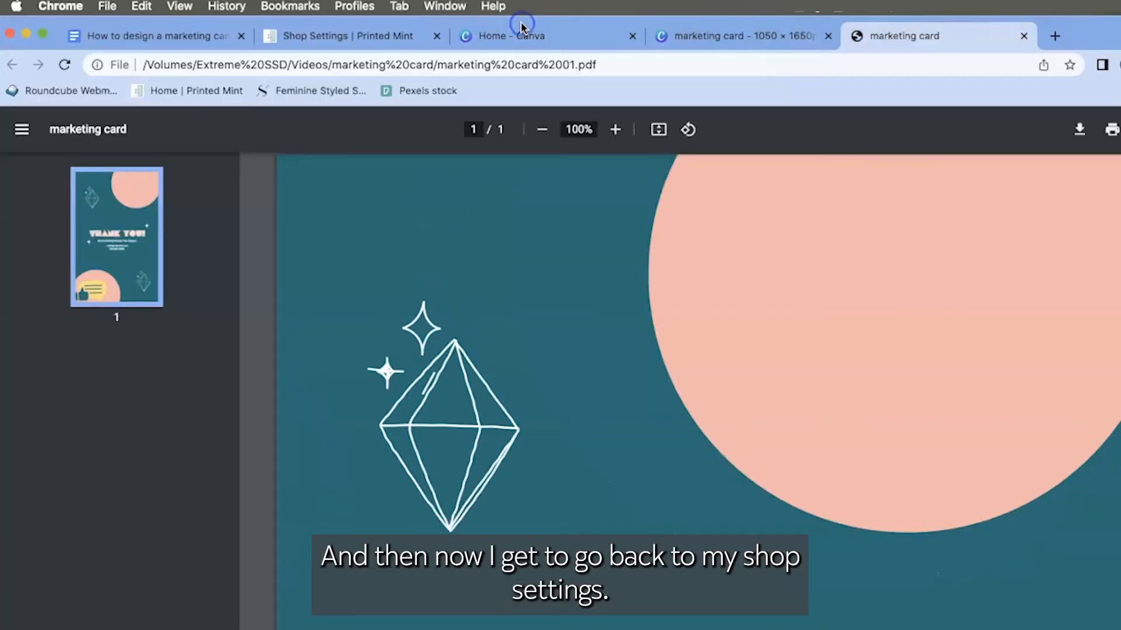
pyautogui.click(353, 36)
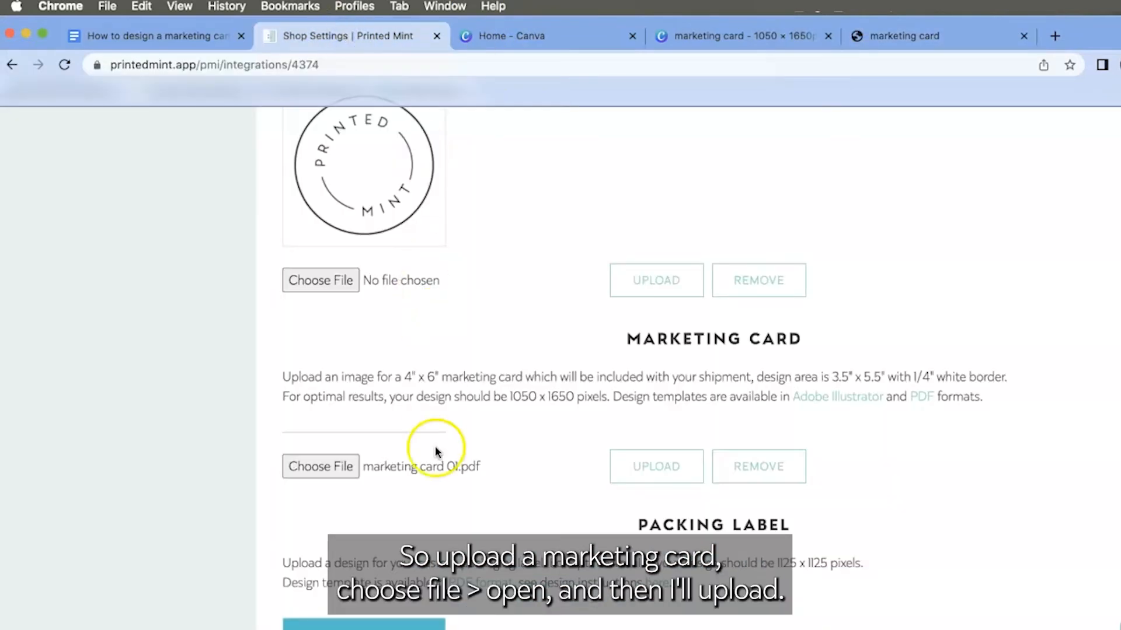
pyautogui.click(320, 533)
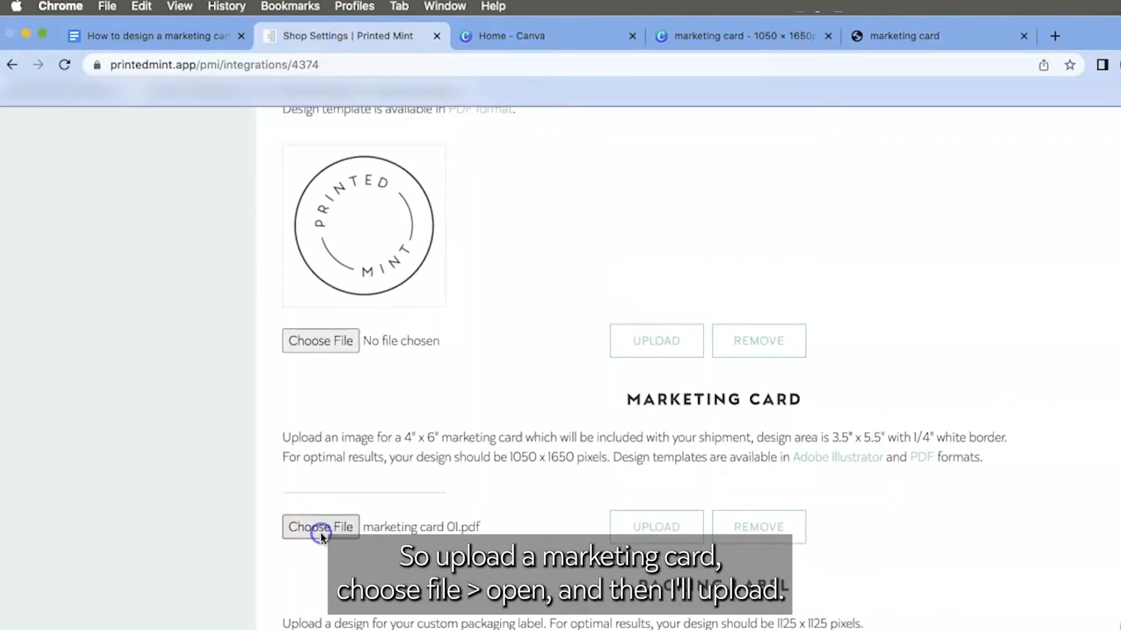
pyautogui.click(863, 361)
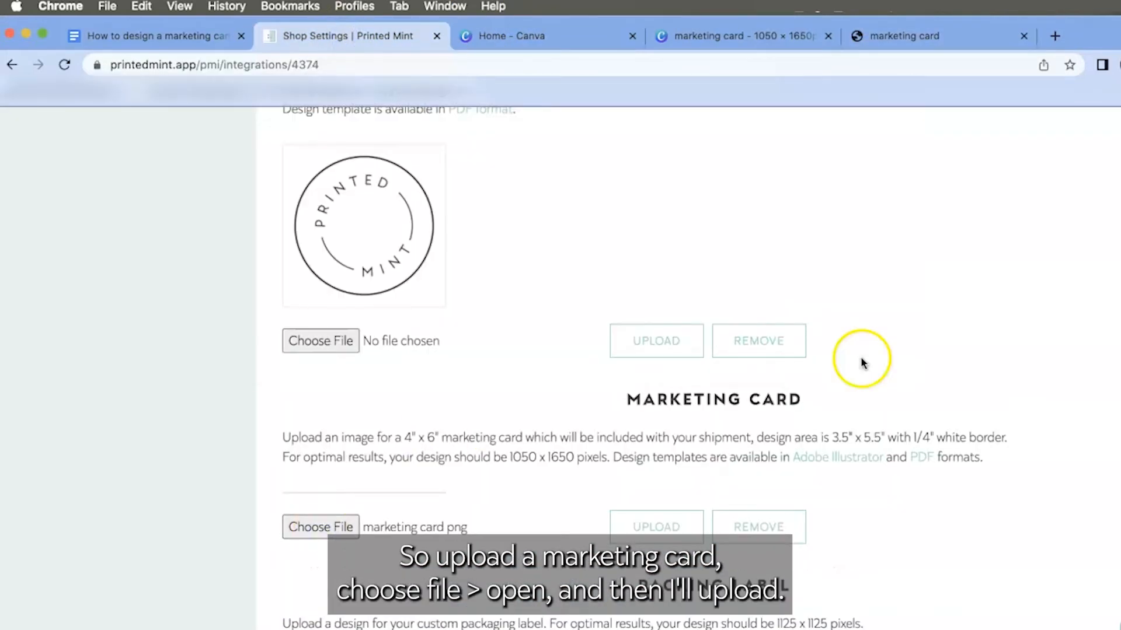
pyautogui.click(666, 531)
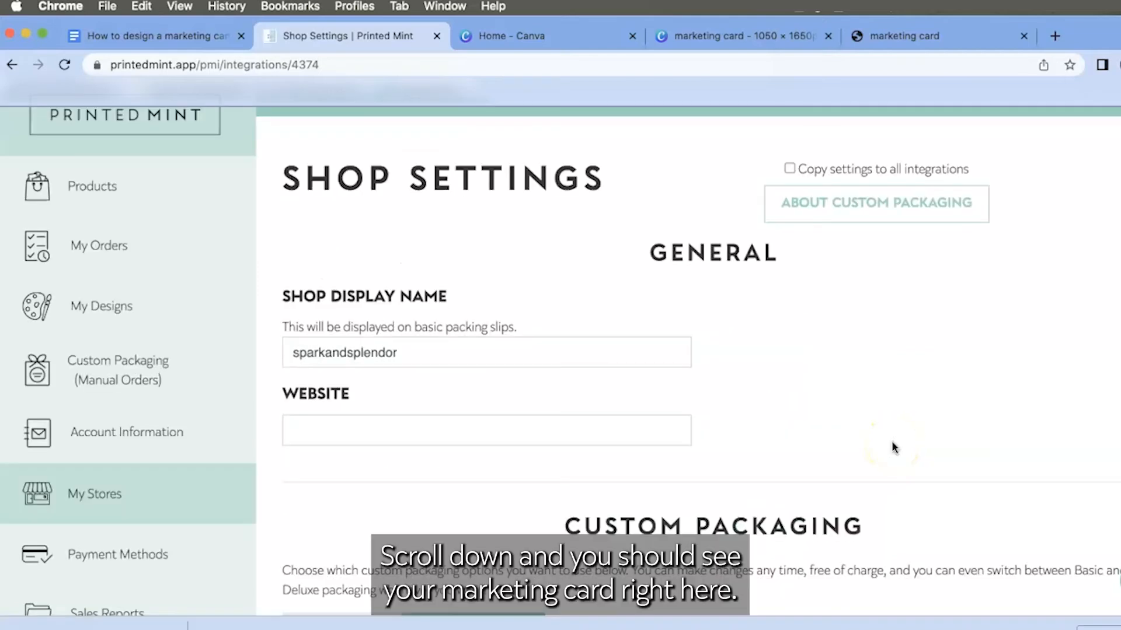
# Check the uploaded card in the Marketing Card section and save the shop settings.
pyautogui.scroll(-20, 893, 448)
pyautogui.scroll(-15, 893, 448)
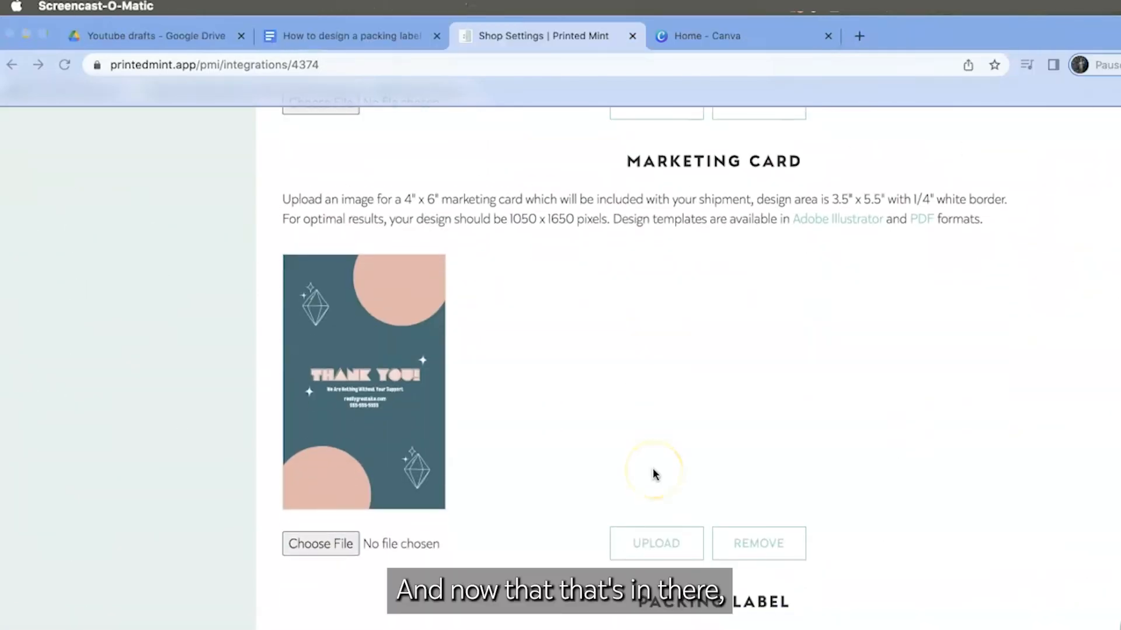
pyautogui.scroll(-15, 654, 474)
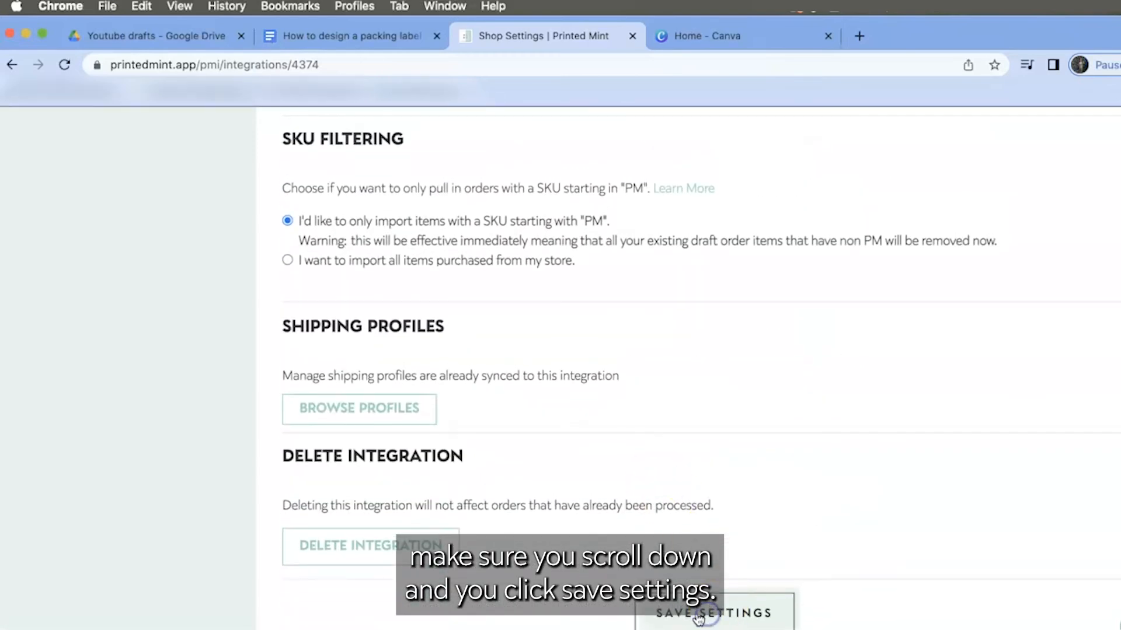
pyautogui.click(683, 613)
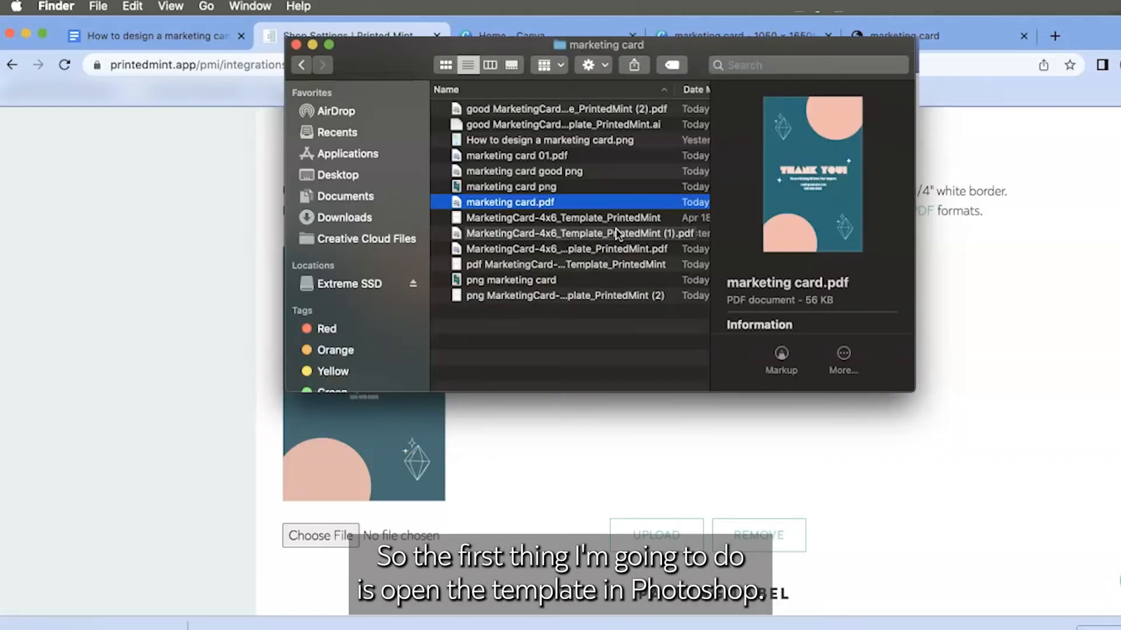
# Open "good MarketingCard-4x6_Template_PrintedMint (2).pdf" in Photoshop, importing it at 1050 × 1650 pixels and 300 pixels/inch.
pyautogui.rightClick(582, 110)
pyautogui.moveTo(600, 135)
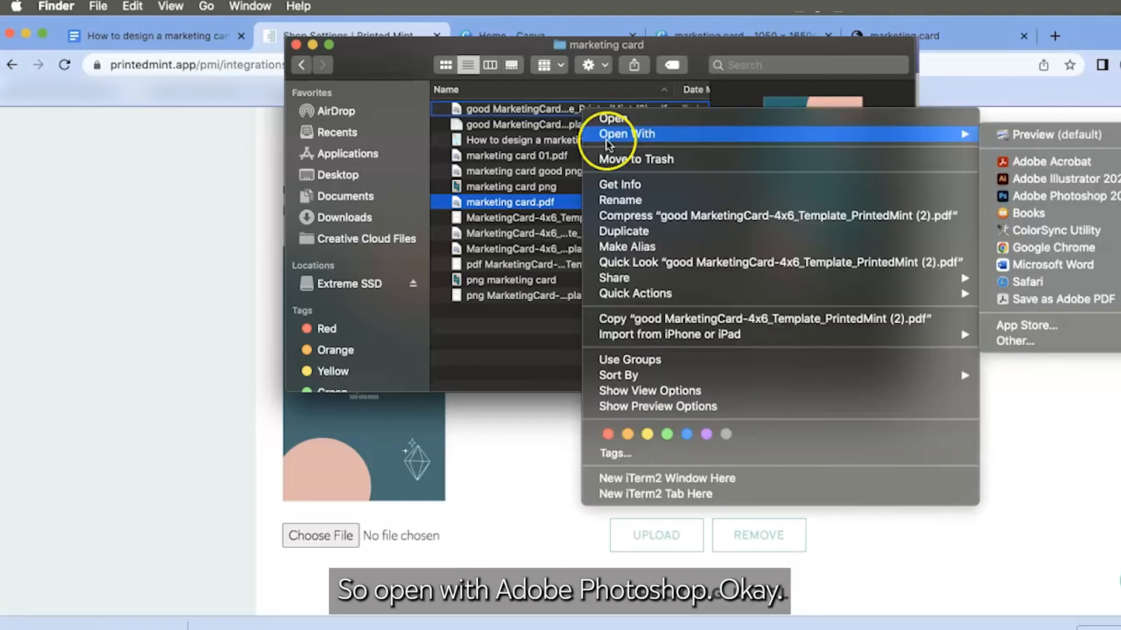
pyautogui.click(1000, 198)
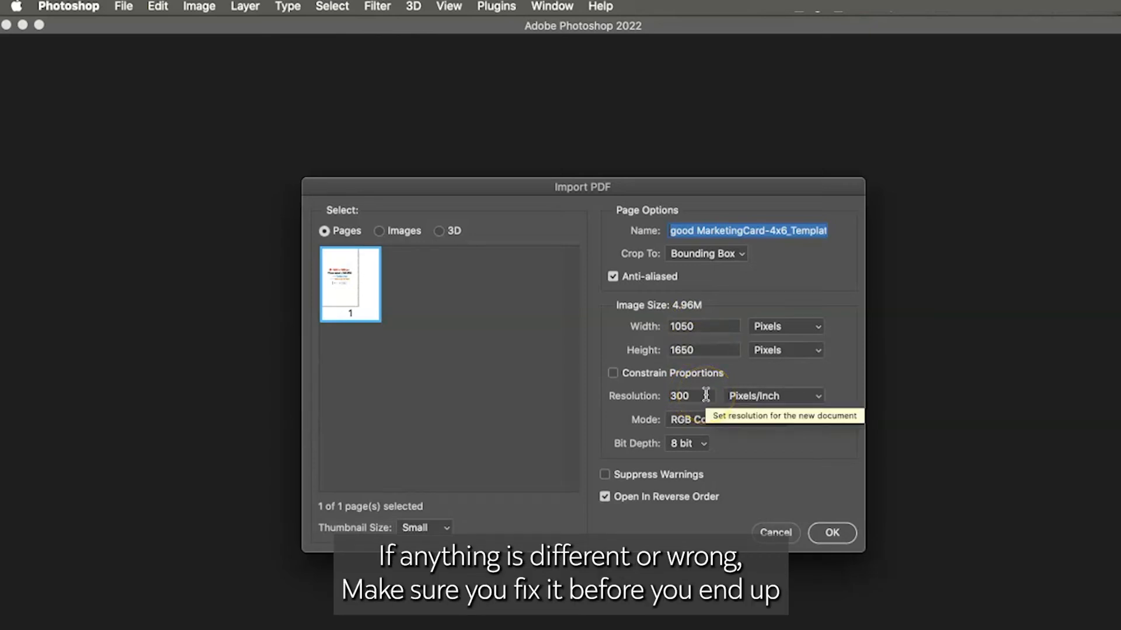
pyautogui.click(842, 534)
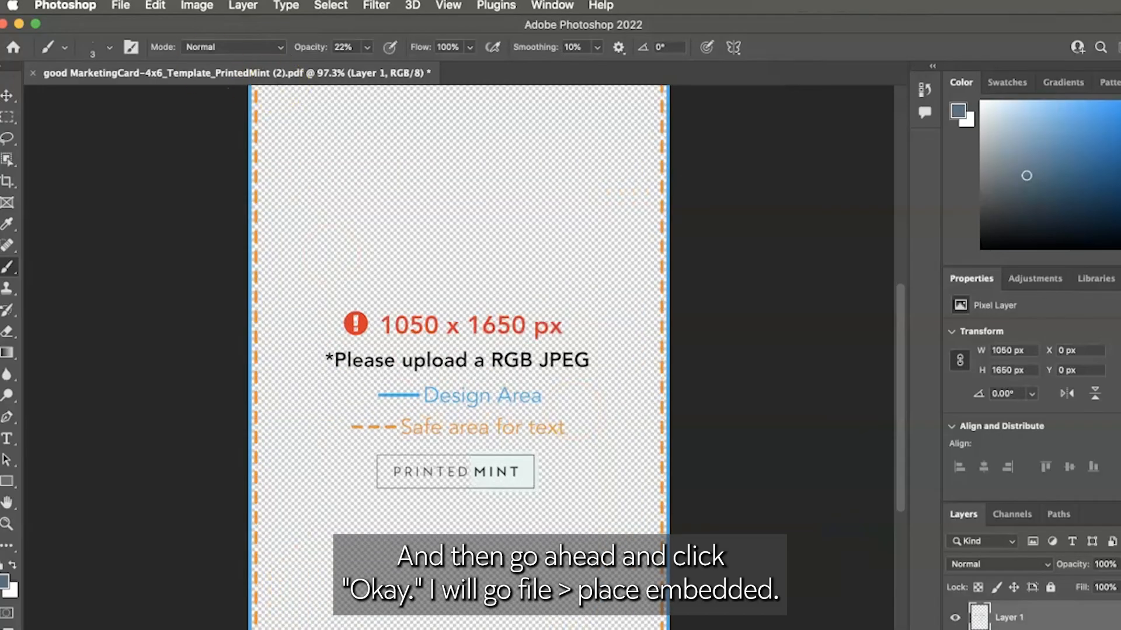
# Place the "png marketing card" image as an embedded layer over the template and commit the placement.
pyautogui.click(121, 6)
pyautogui.click(200, 337)
pyautogui.click(610, 310)
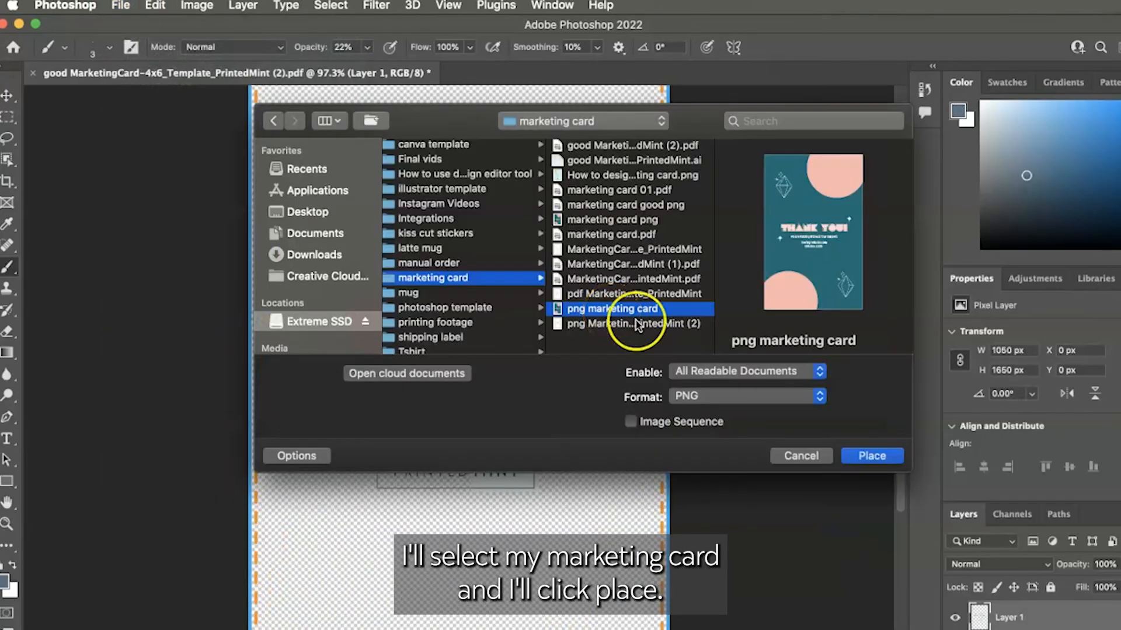
pyautogui.click(871, 456)
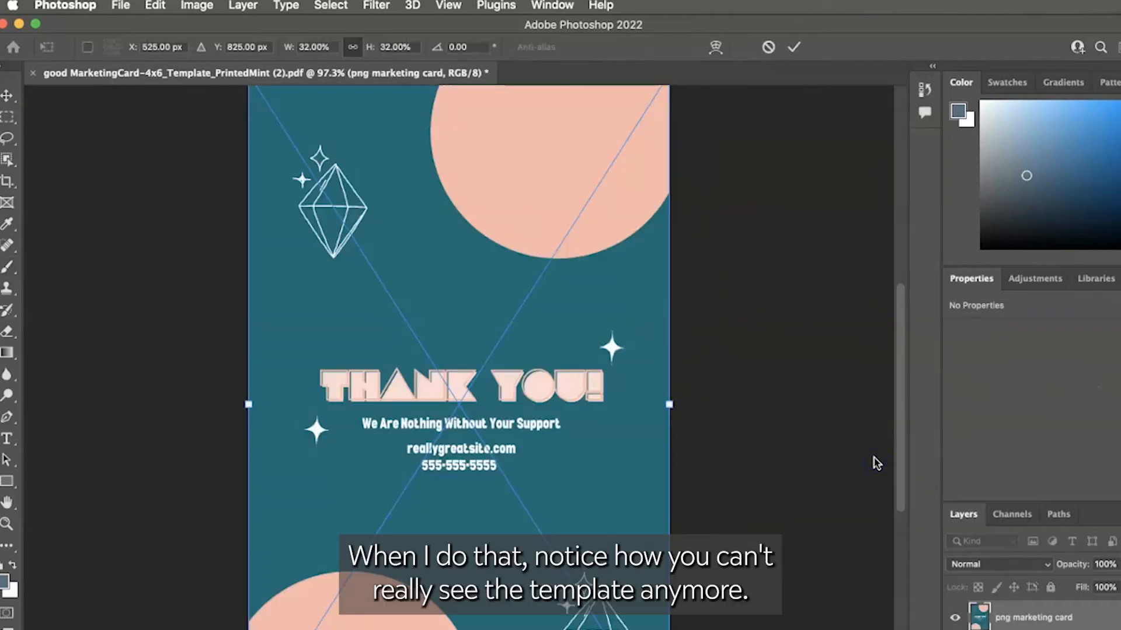
pyautogui.scroll(-8, 643, 484)
pyautogui.scroll(10, 643, 484)
pyautogui.scroll(-4, 643, 485)
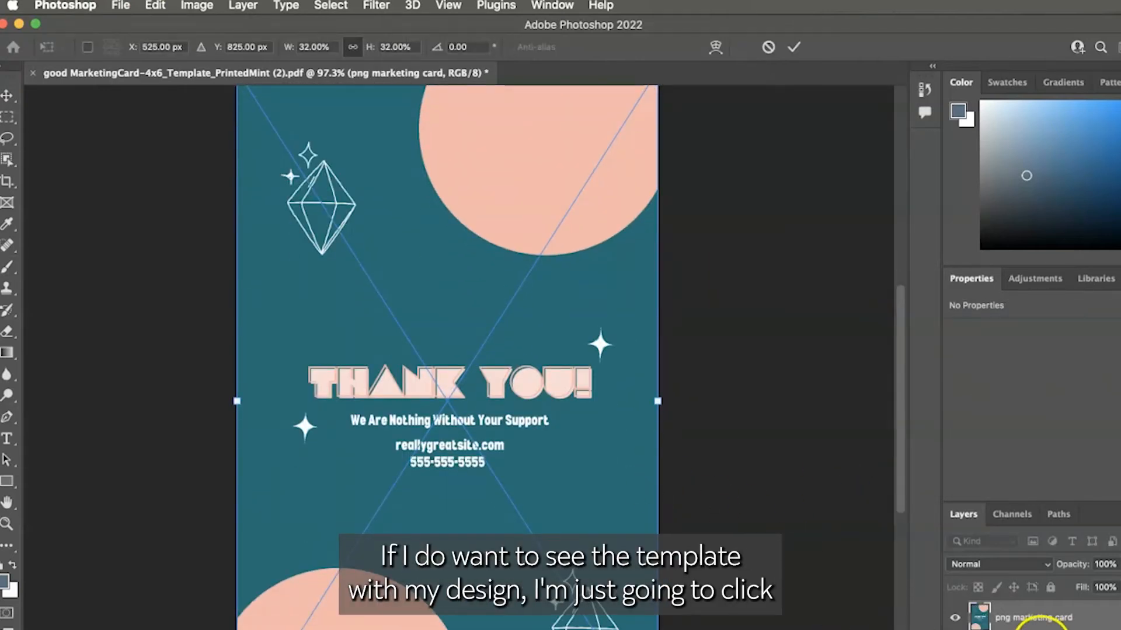
pyautogui.press('Return')
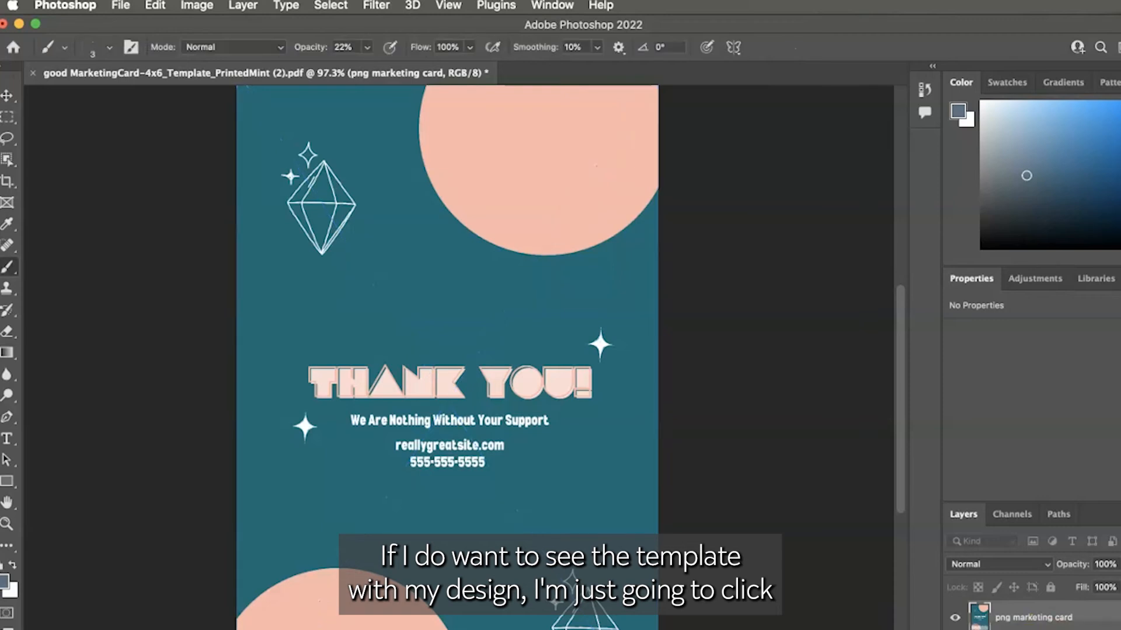
# Move the template layer above the placed card to check the safe area, and hide the template layer.
pyautogui.moveTo(982, 629); pyautogui.dragTo(1019, 612)
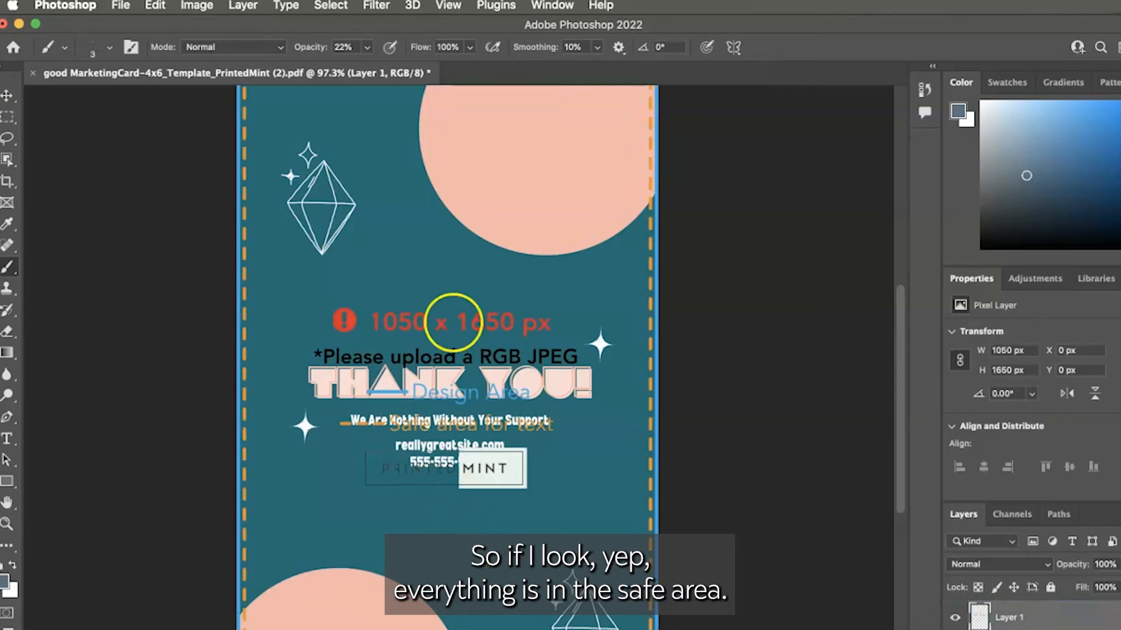
pyautogui.scroll(5, 467, 309)
pyautogui.scroll(-6, 495, 304)
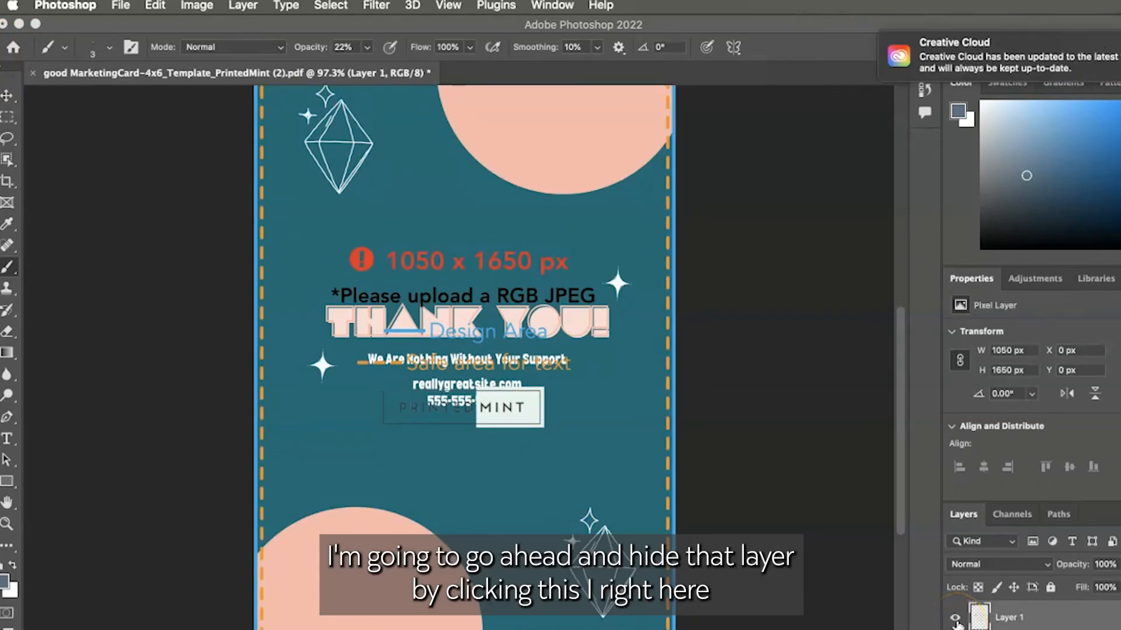
pyautogui.click(955, 620)
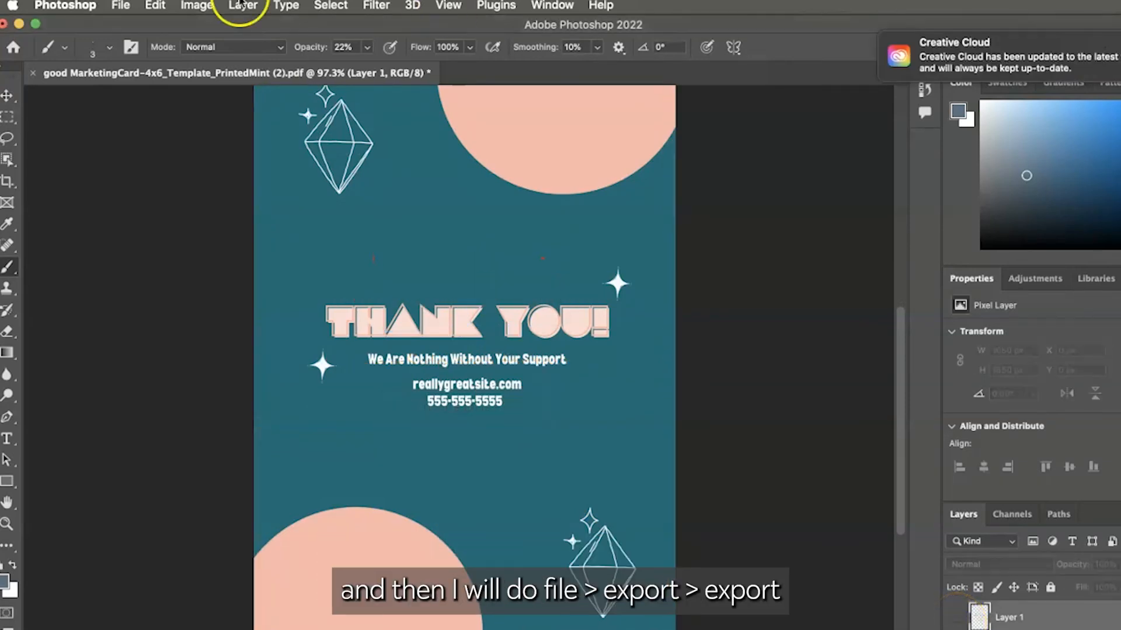
# Export the card as a 1050 × 1650 px PNG named "marketing card ps" in the marketing card folder.
pyautogui.click(121, 5)
pyautogui.moveTo(195, 245)
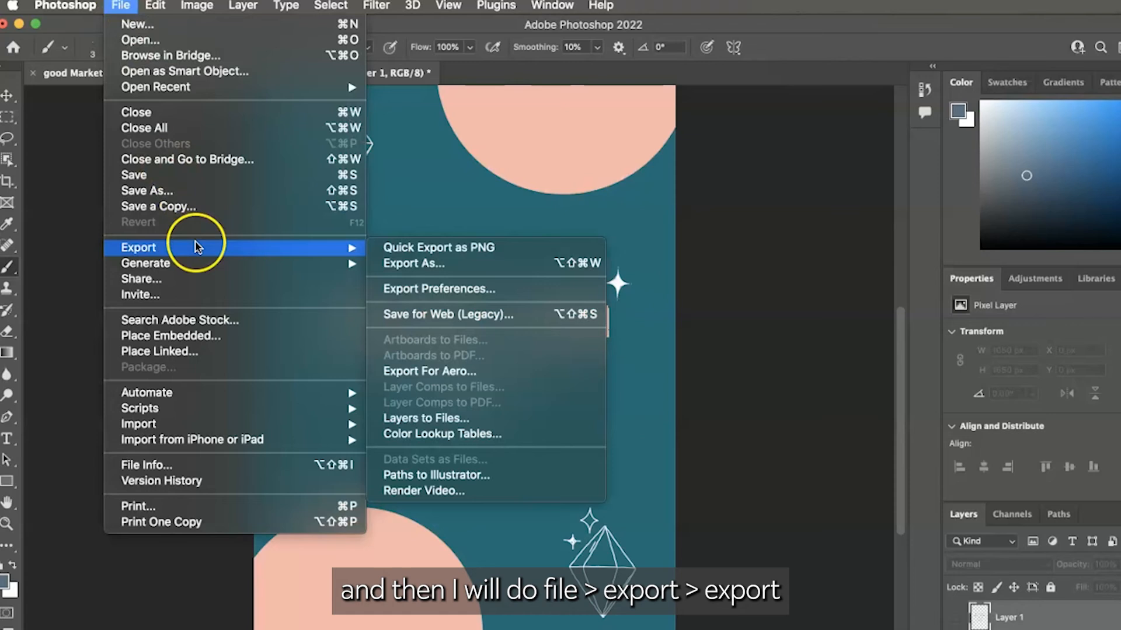
pyautogui.click(432, 267)
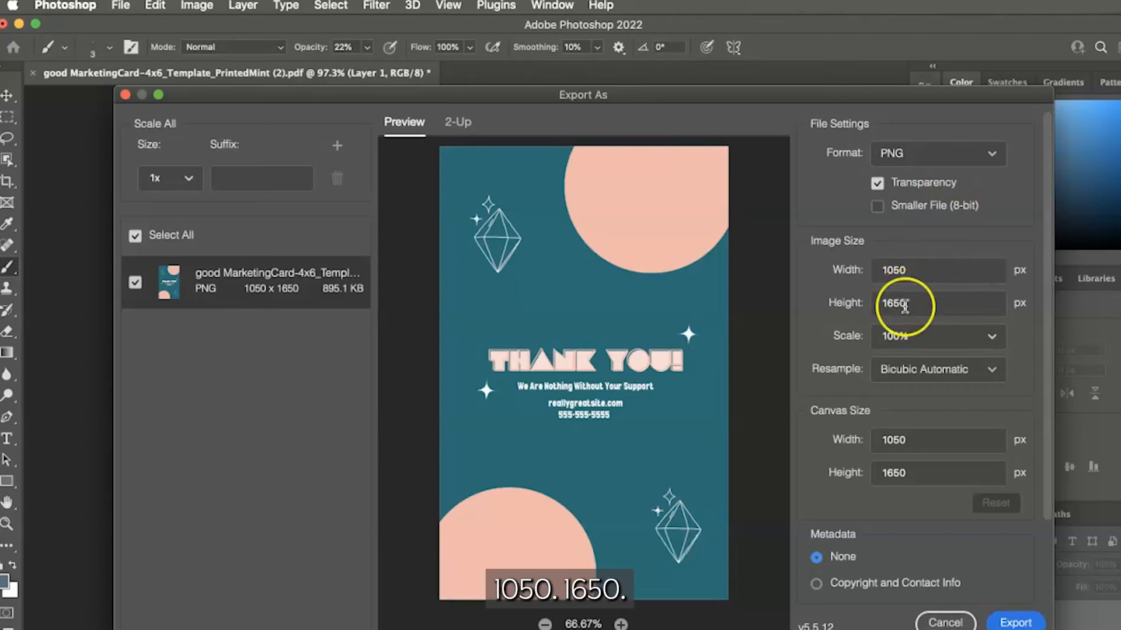
pyautogui.scroll(-3, 929, 444)
pyautogui.scroll(3, 928, 444)
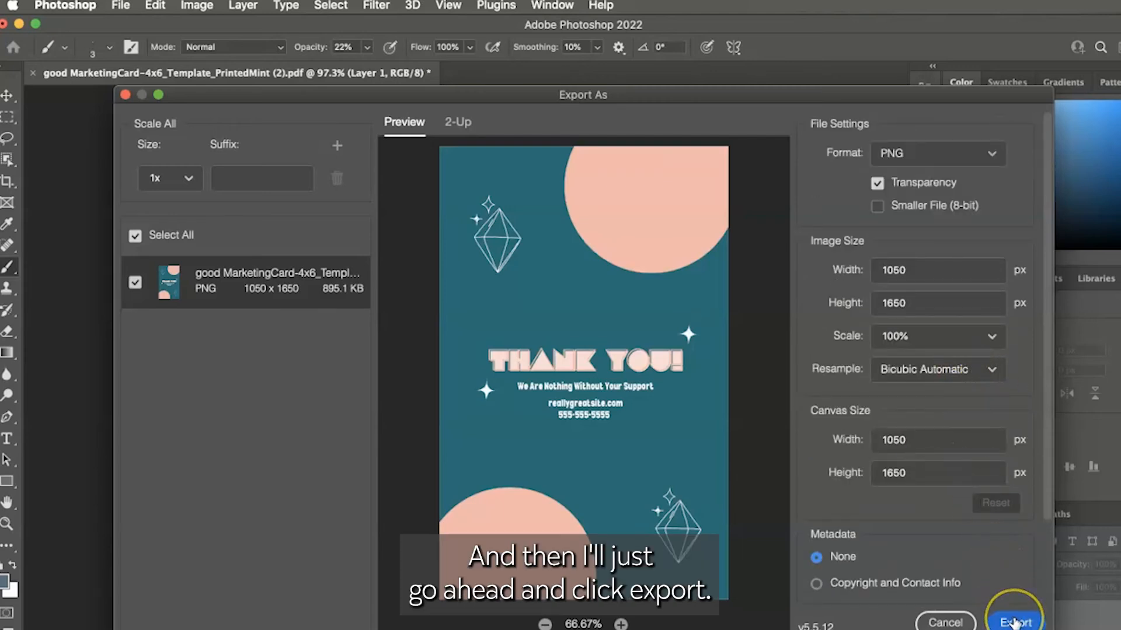
pyautogui.click(1015, 623)
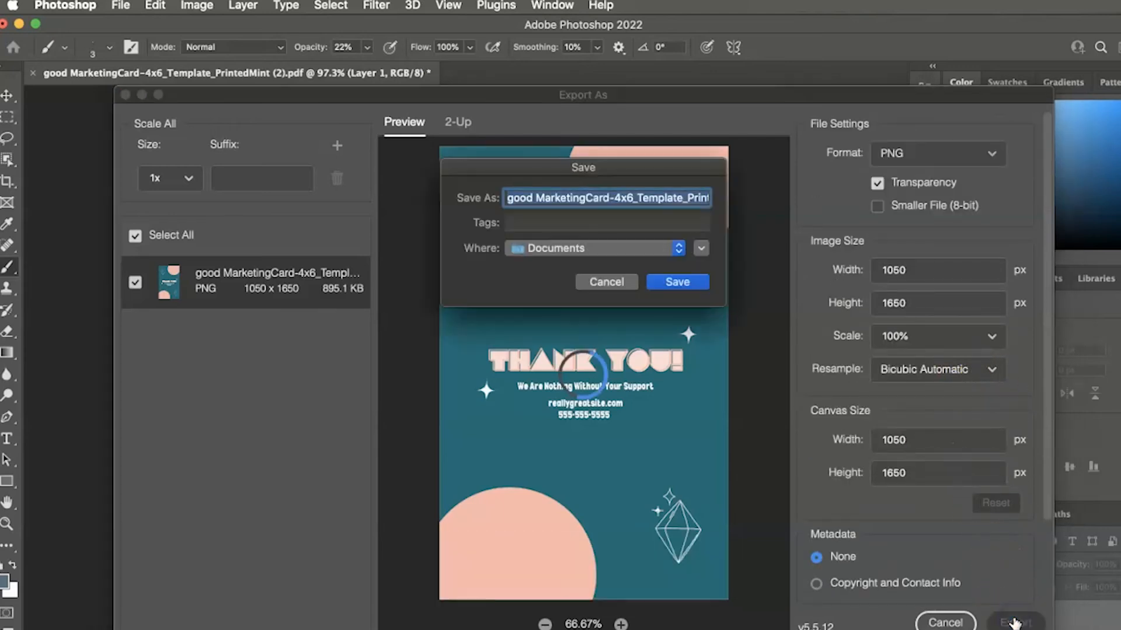
pyautogui.click(635, 207)
pyautogui.click(513, 248)
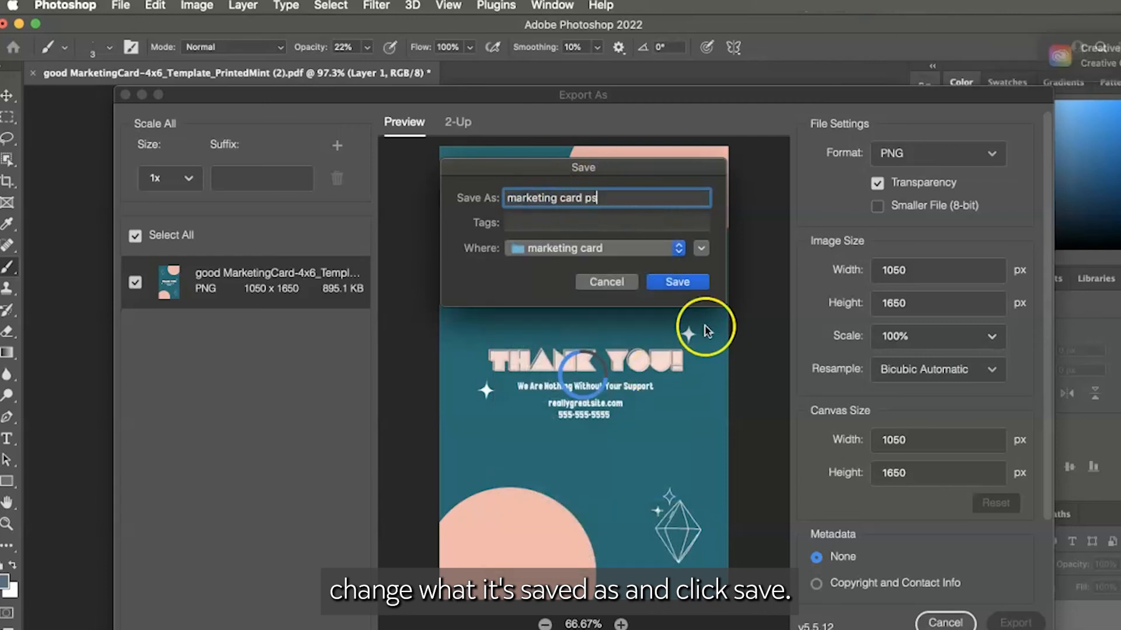
pyautogui.click(677, 282)
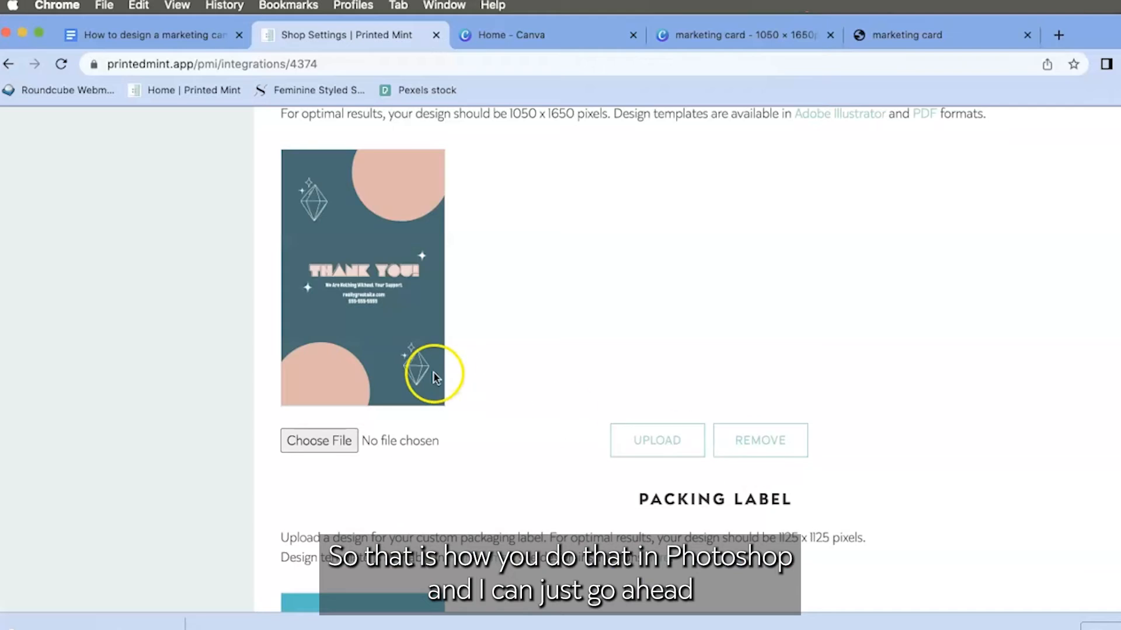
# Upload "marketing card ps.png" as the shop's marketing card image and save the shop settings.
pyautogui.click(319, 441)
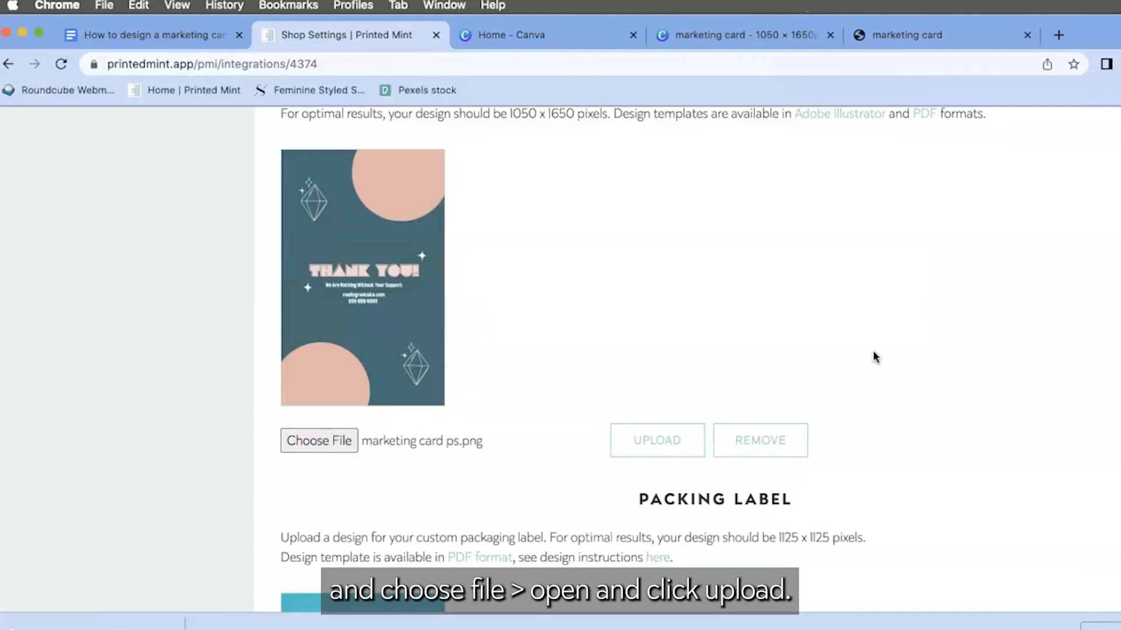
pyautogui.click(660, 440)
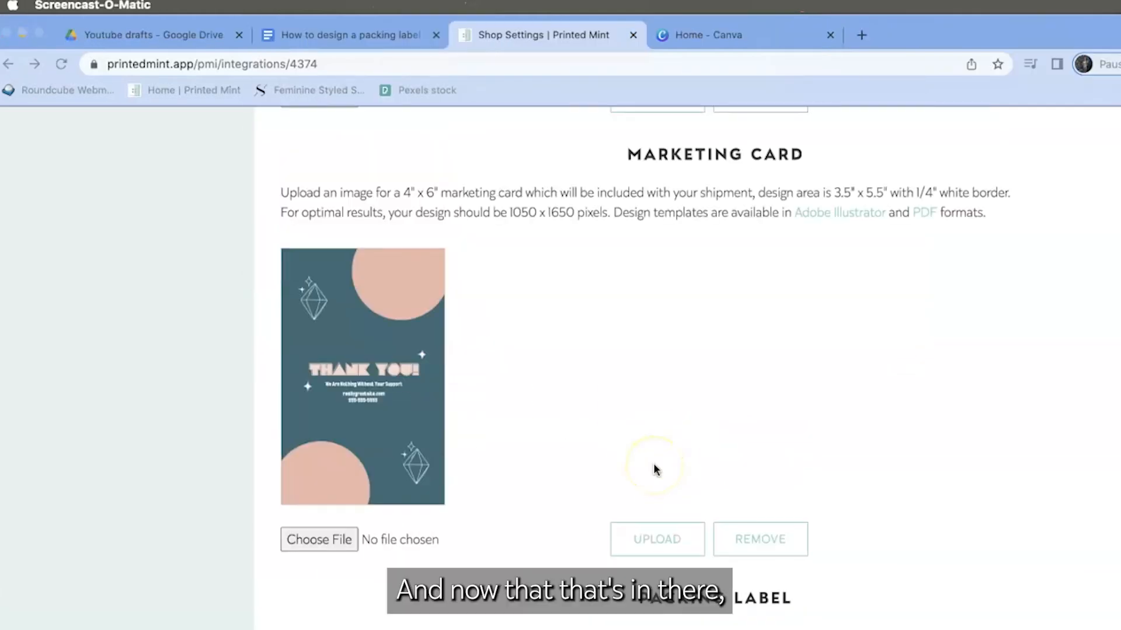
pyautogui.scroll(-20, 655, 469)
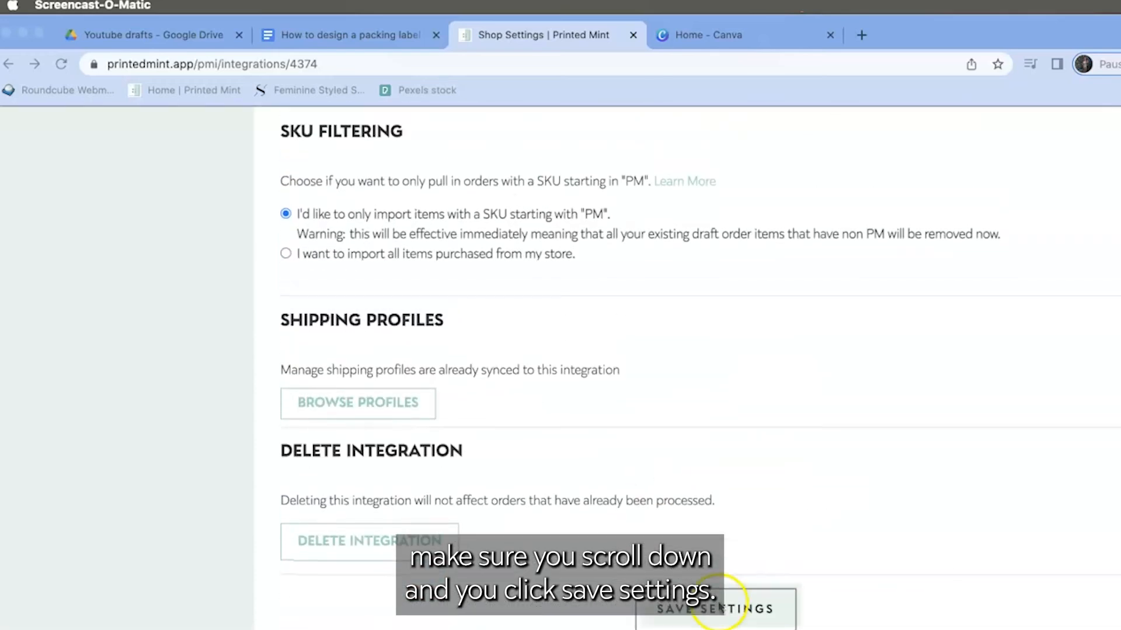
pyautogui.click(709, 612)
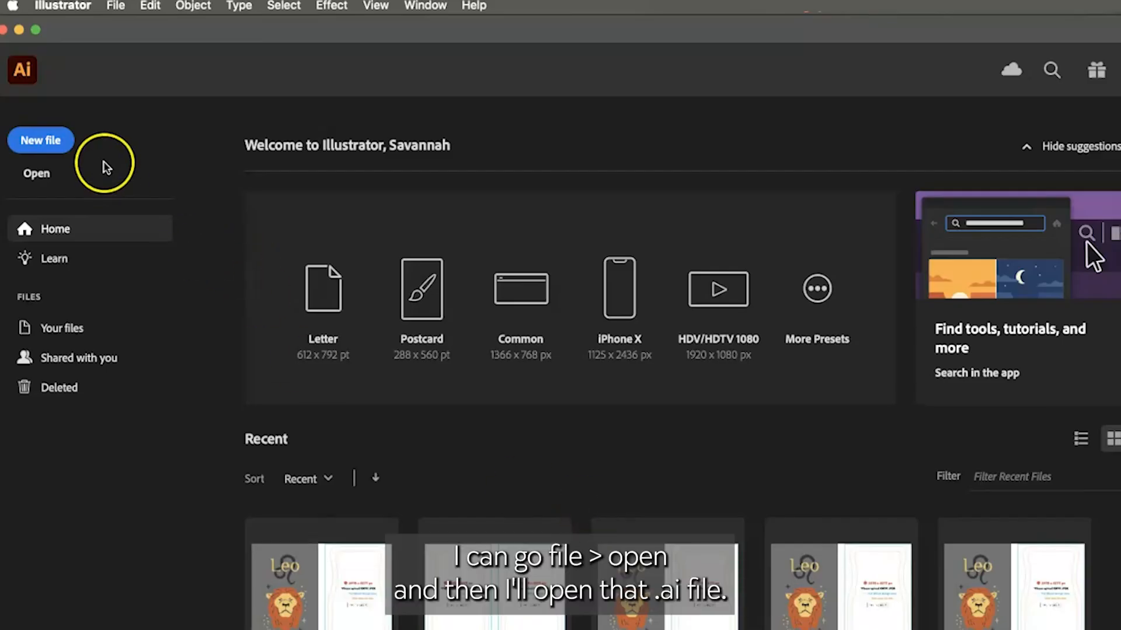
# Switch to Illustrator and open "good MarketingCard-4x6_Template_PrintedMint.ai" from the marketing card folder, dismissing the missing fonts notice without replacing fonts.
pyautogui.click(59, 174)
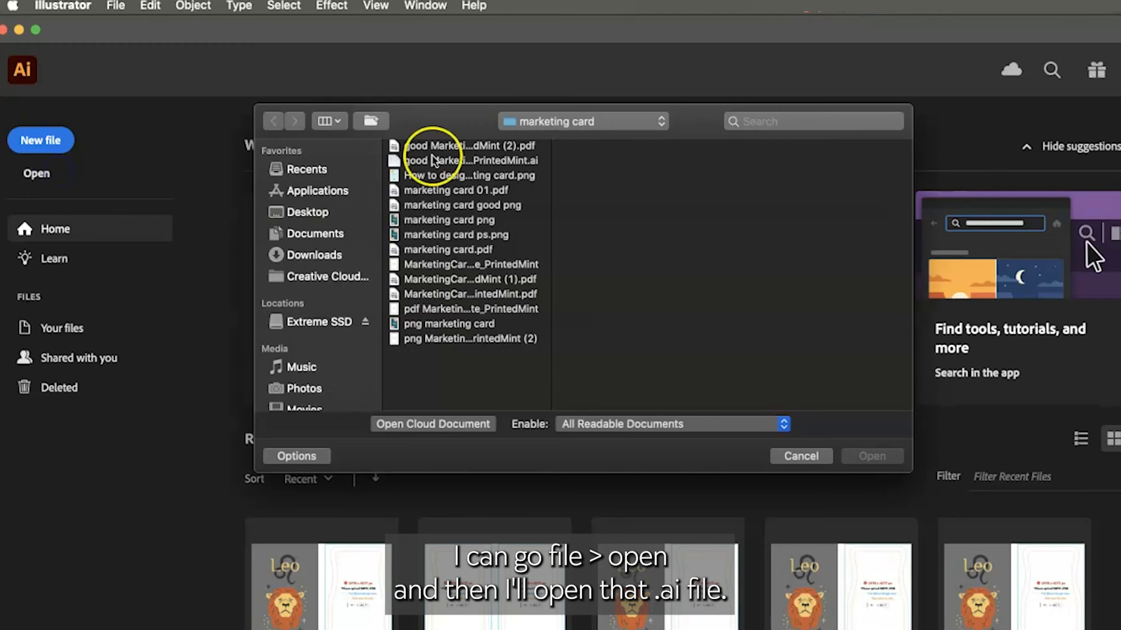
pyautogui.click(473, 161)
pyautogui.click(871, 456)
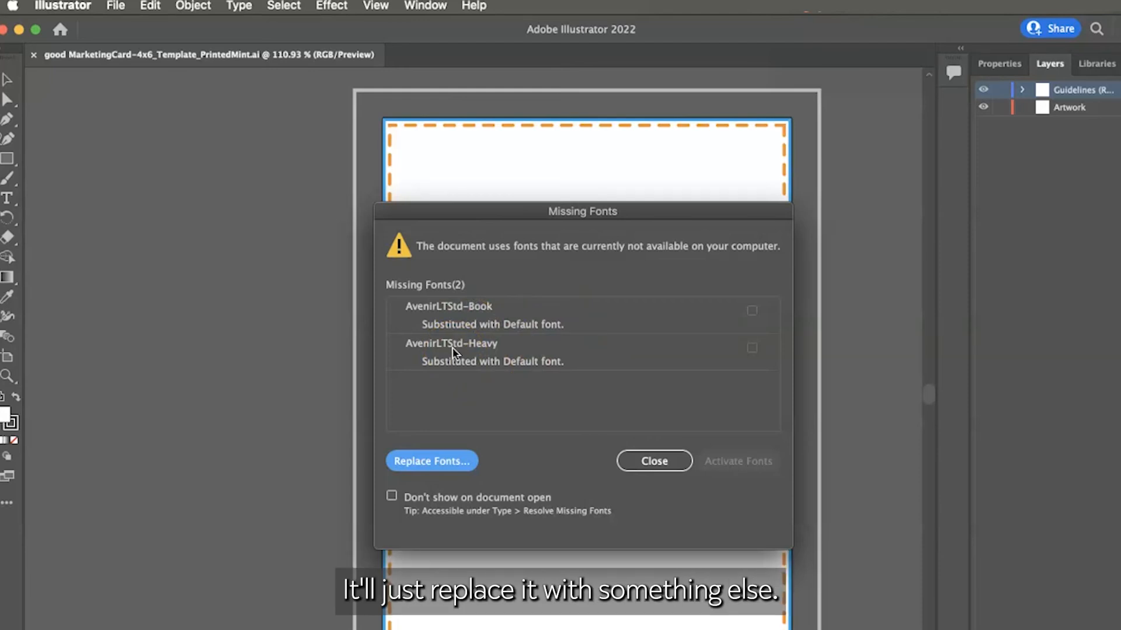
pyautogui.click(654, 474)
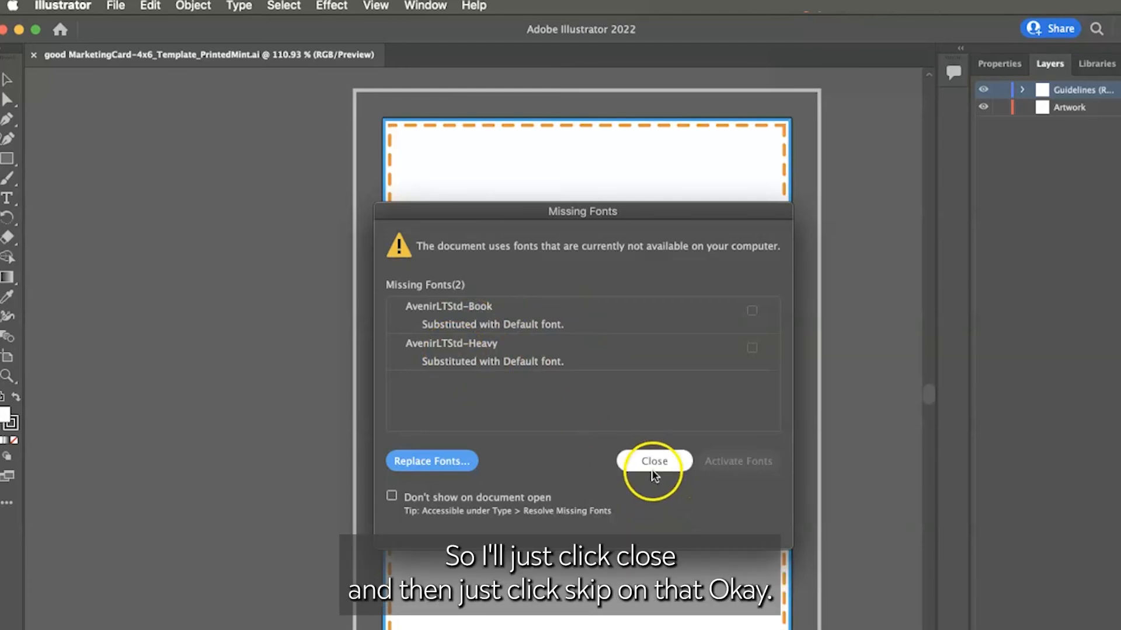
pyautogui.click(651, 420)
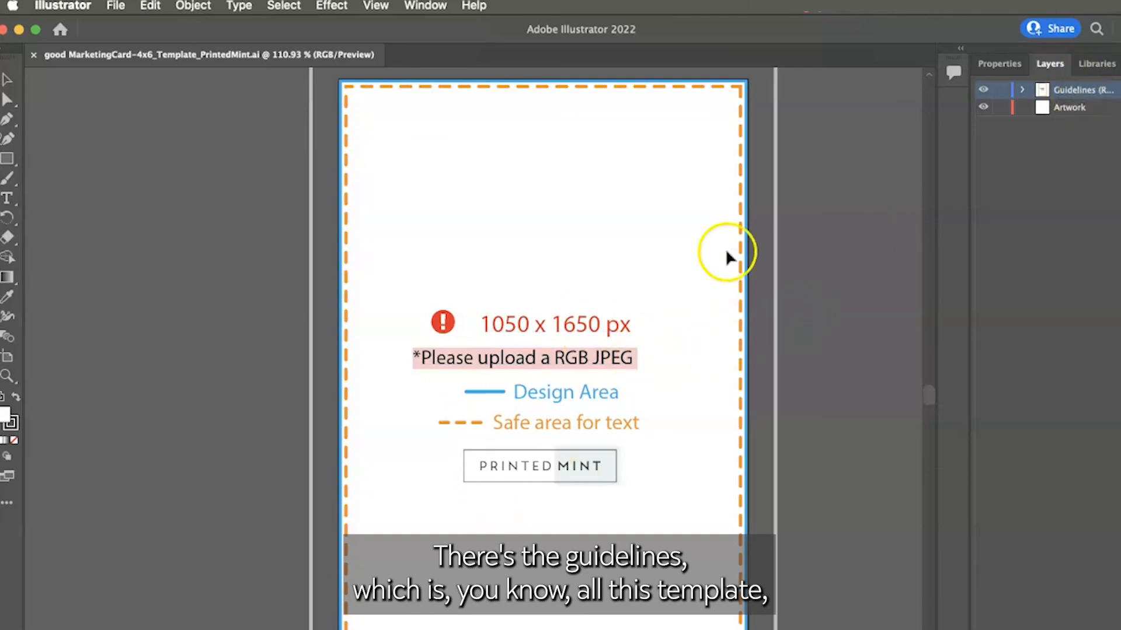
# Check the template's Artwork and Guidelines layers by selecting each one, and toggle the Guidelines layer's visibility off and on.
pyautogui.click(1070, 111)
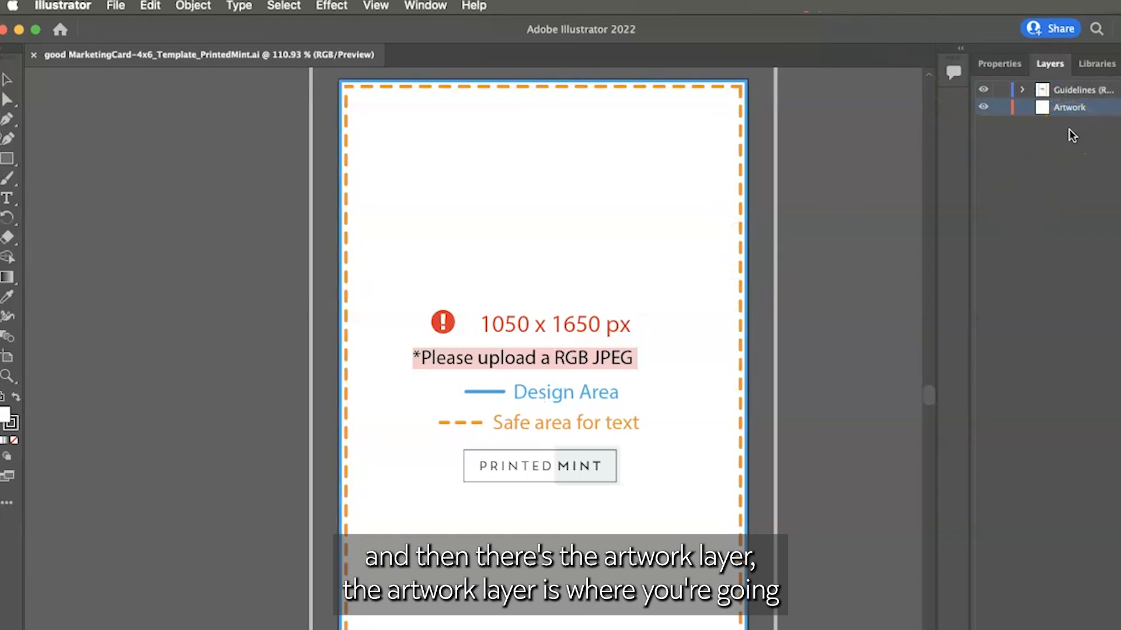
pyautogui.click(1071, 89)
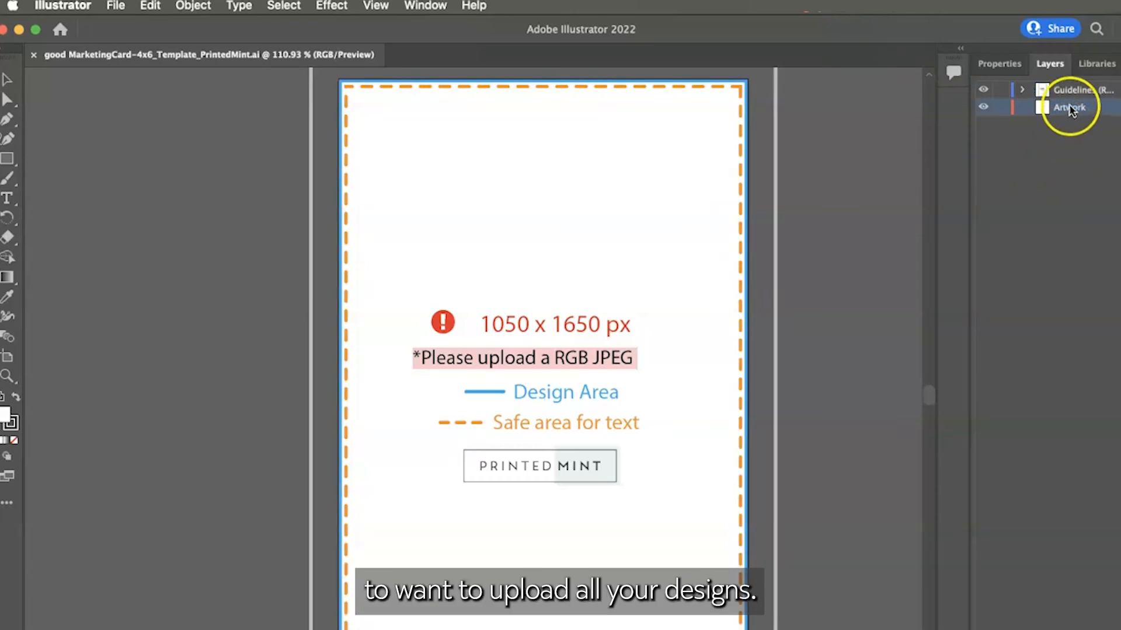
pyautogui.click(983, 92)
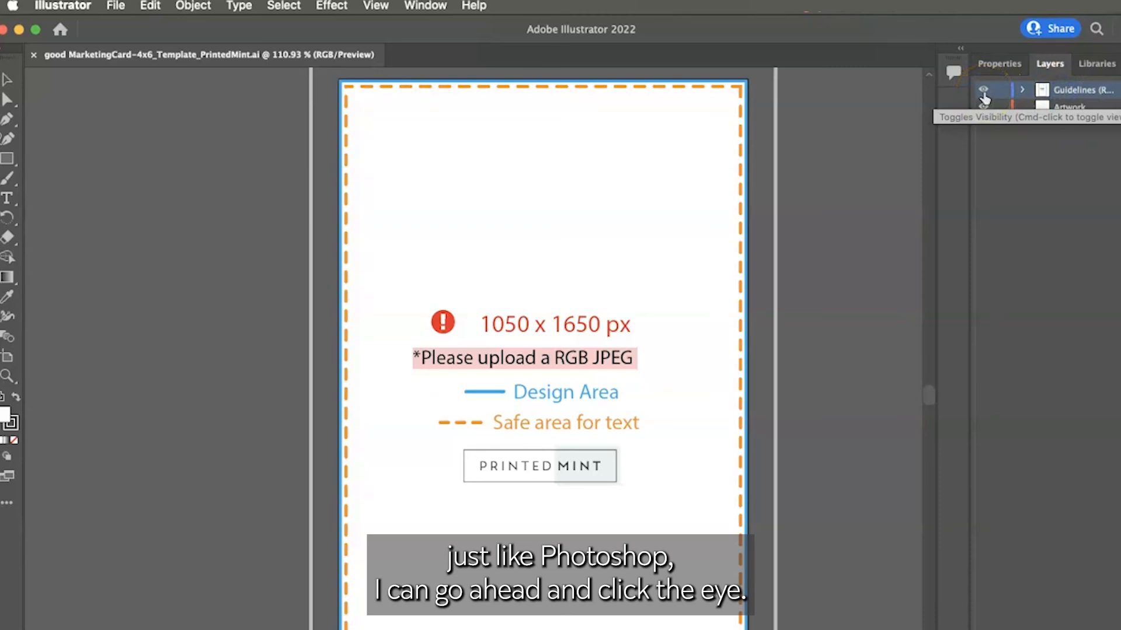
pyautogui.click(984, 93)
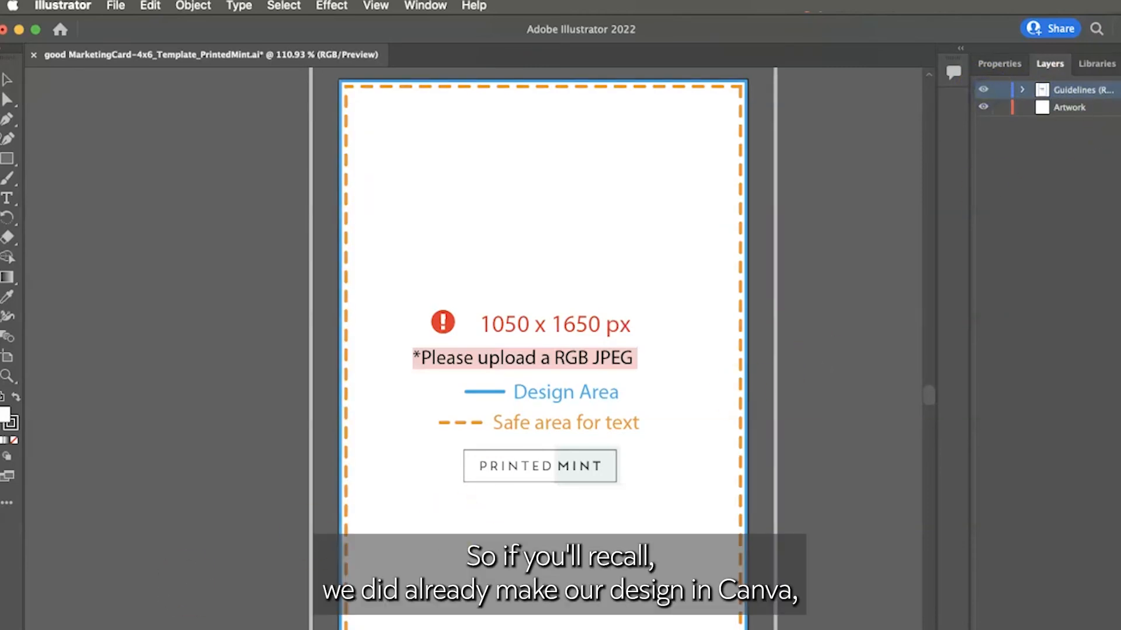
# Place the "png marketing card" image as a linked file on the Artwork layer, anchored at the design area's upper-left corner.
pyautogui.click(1093, 112)
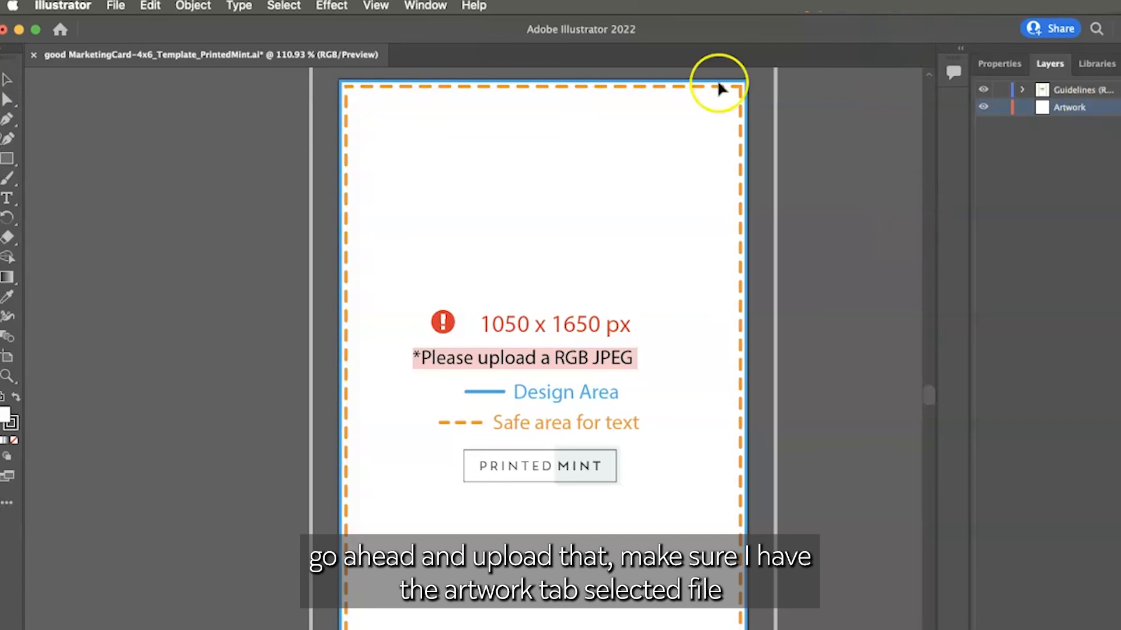
pyautogui.click(115, 5)
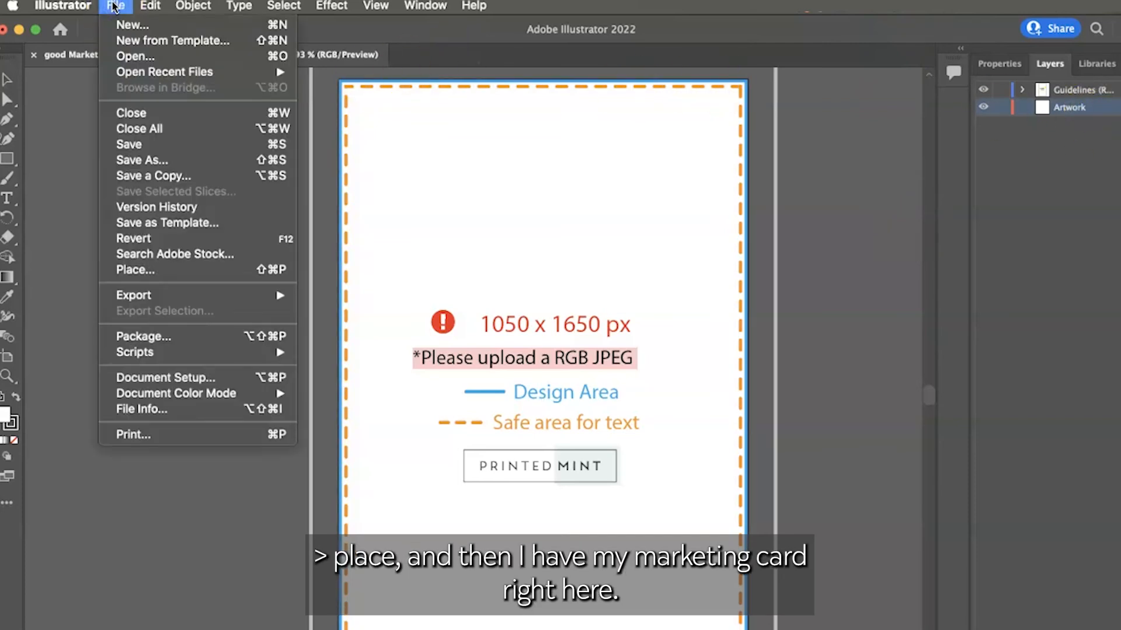
pyautogui.click(212, 272)
pyautogui.click(456, 324)
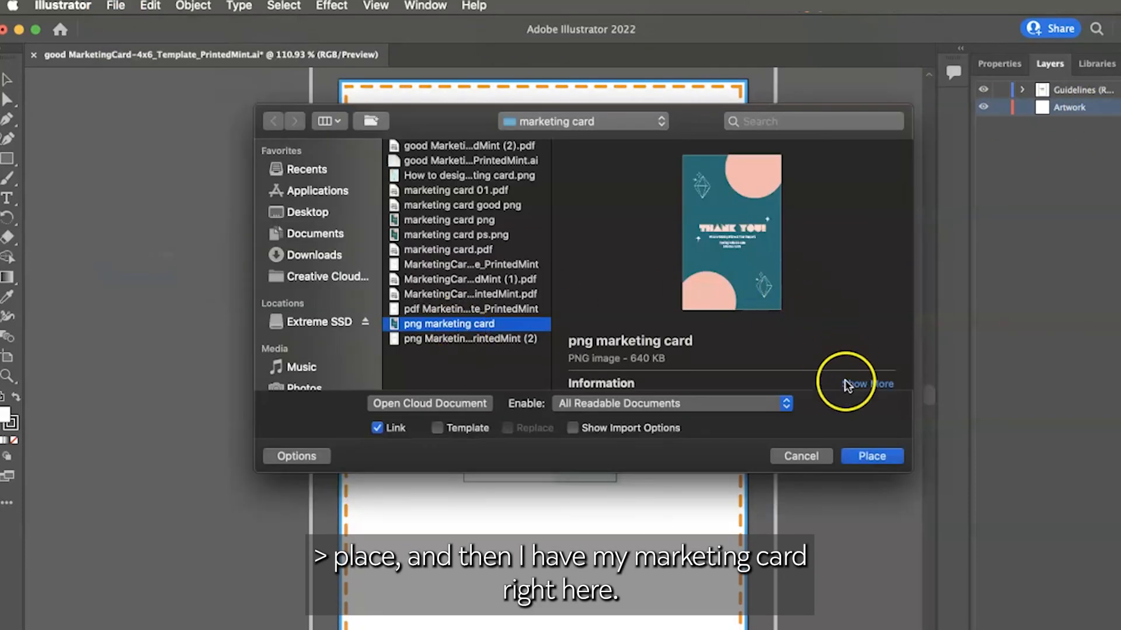
pyautogui.click(872, 455)
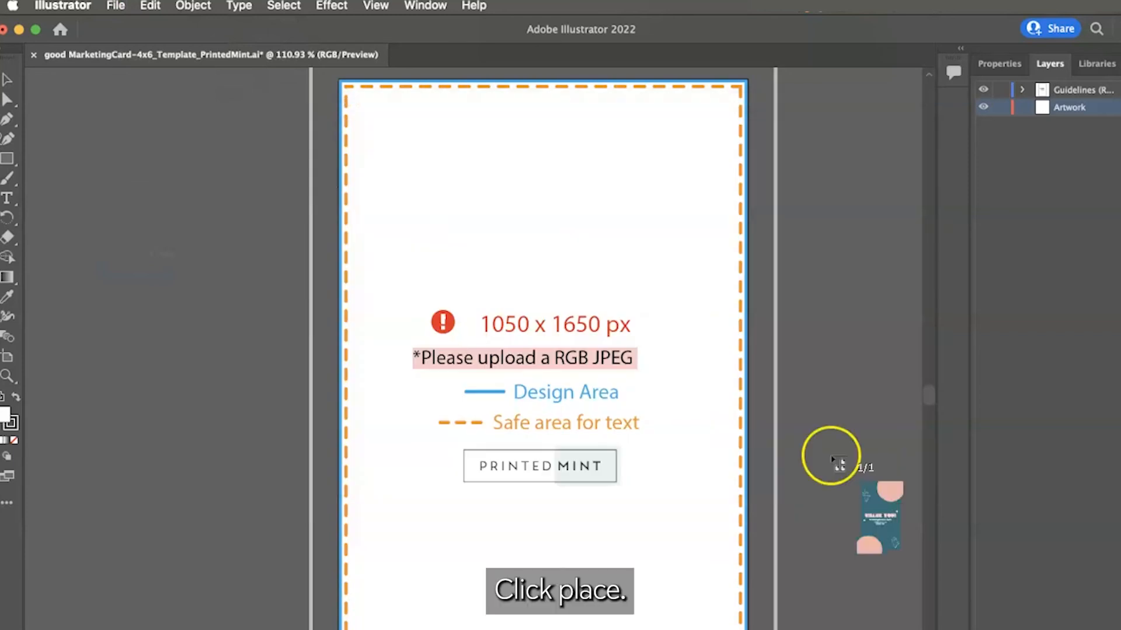
pyautogui.click(349, 85)
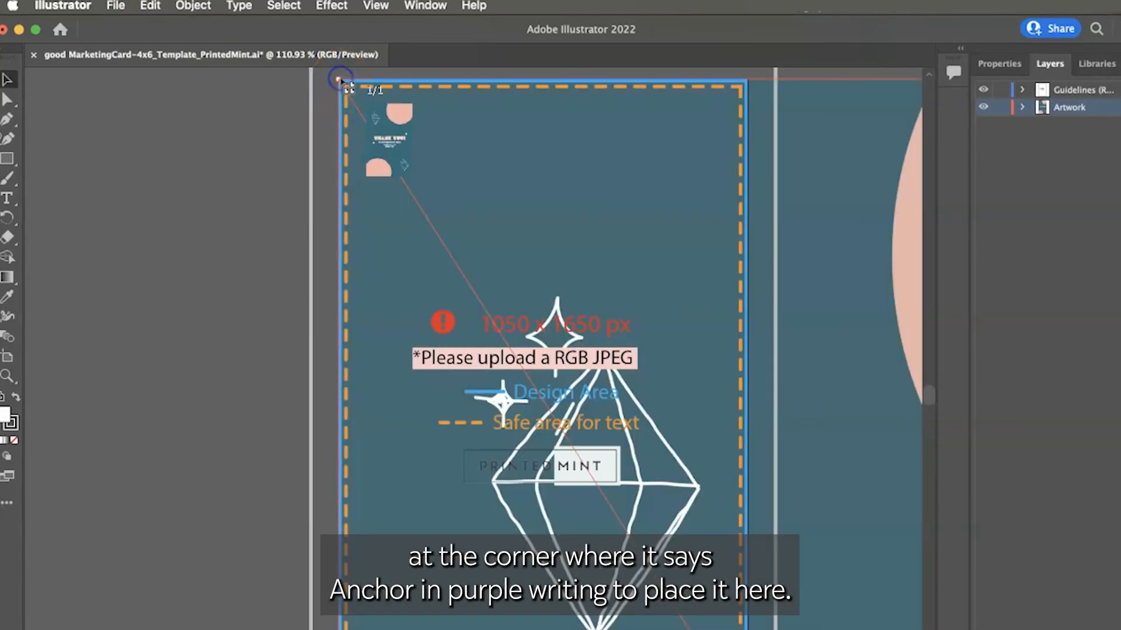
# Scale the placed card down proportionally from its lower-right corner until it fits the template's design area.
pyautogui.scroll(-1, 594, 350)
pyautogui.scroll(-9, 594, 351)
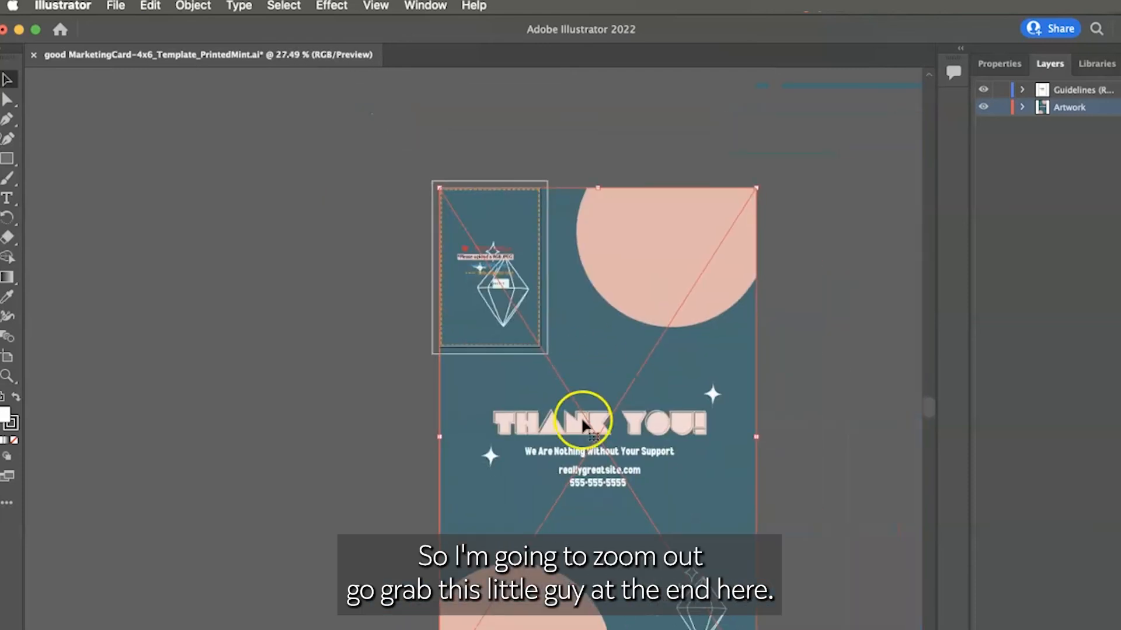
pyautogui.scroll(-2, 580, 484)
pyautogui.hscroll(2, 581, 485)
pyautogui.click(686, 617)
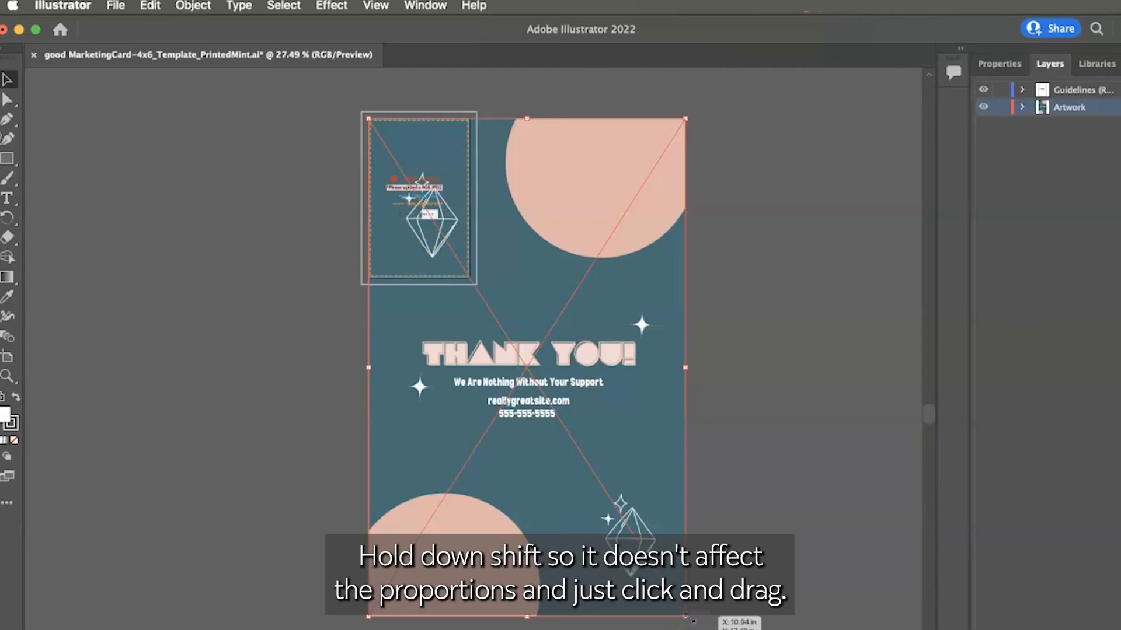
pyautogui.moveTo(688, 617); pyautogui.dragTo(584, 438)
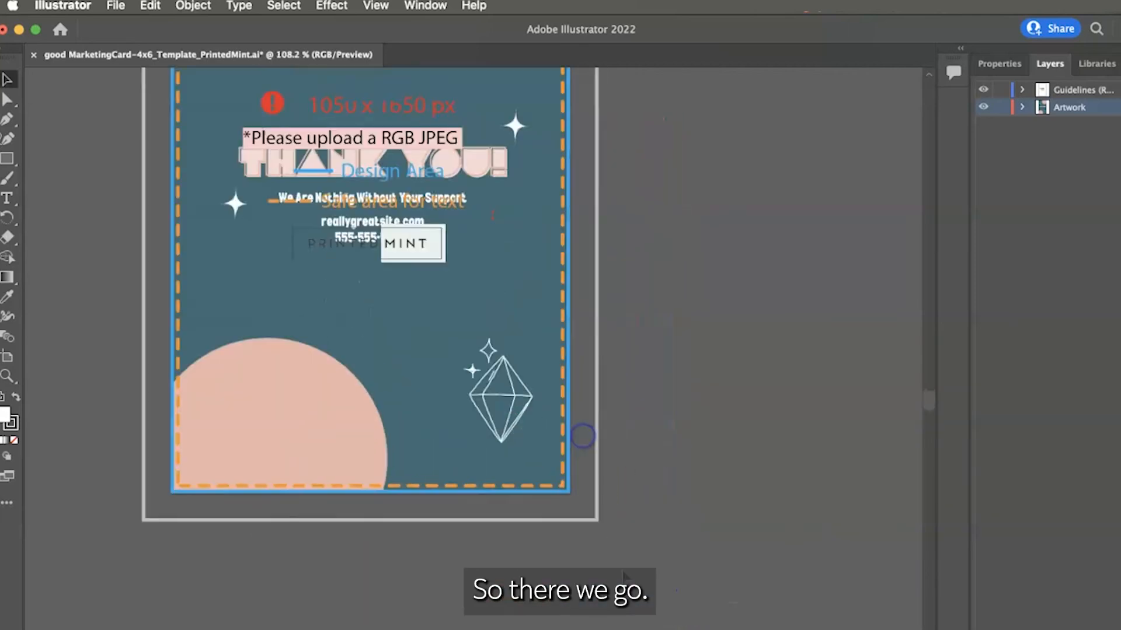
pyautogui.scroll(5, 447, 350)
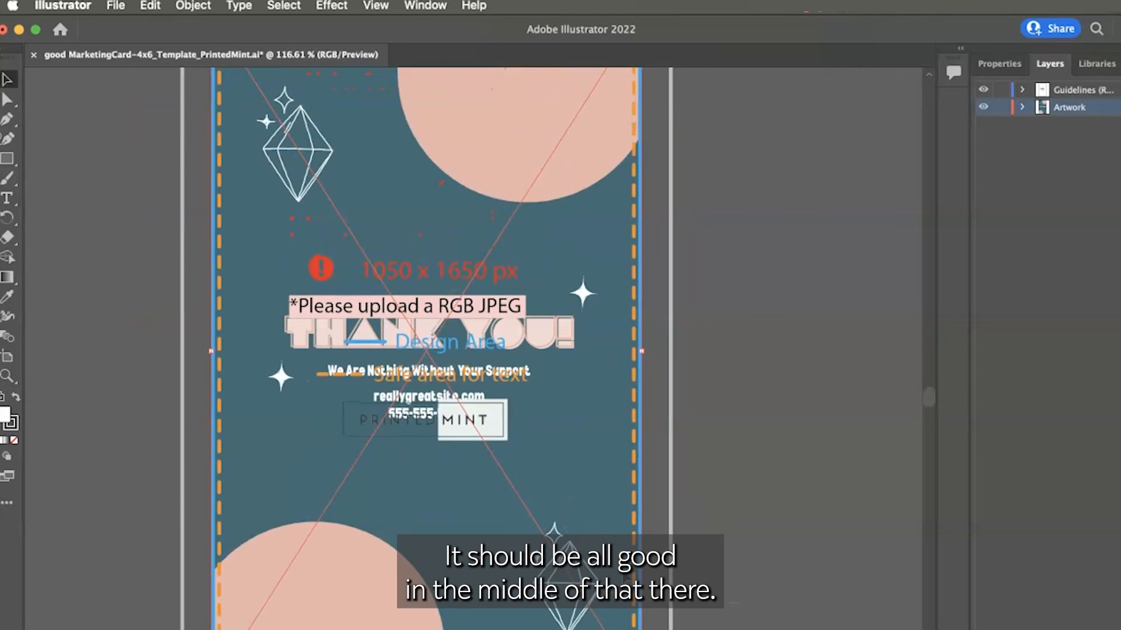
pyautogui.scroll(2, 466, 350)
pyautogui.scroll(1, 625, 575)
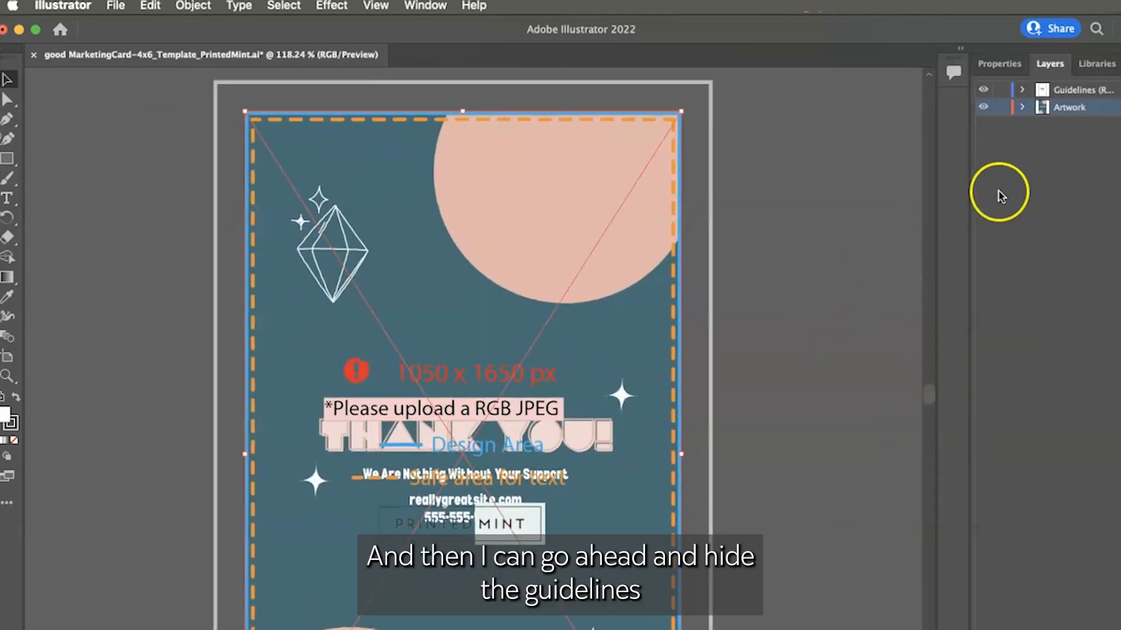
# Hide the Guidelines layer and check the card artwork without the template markings.
pyautogui.click(984, 90)
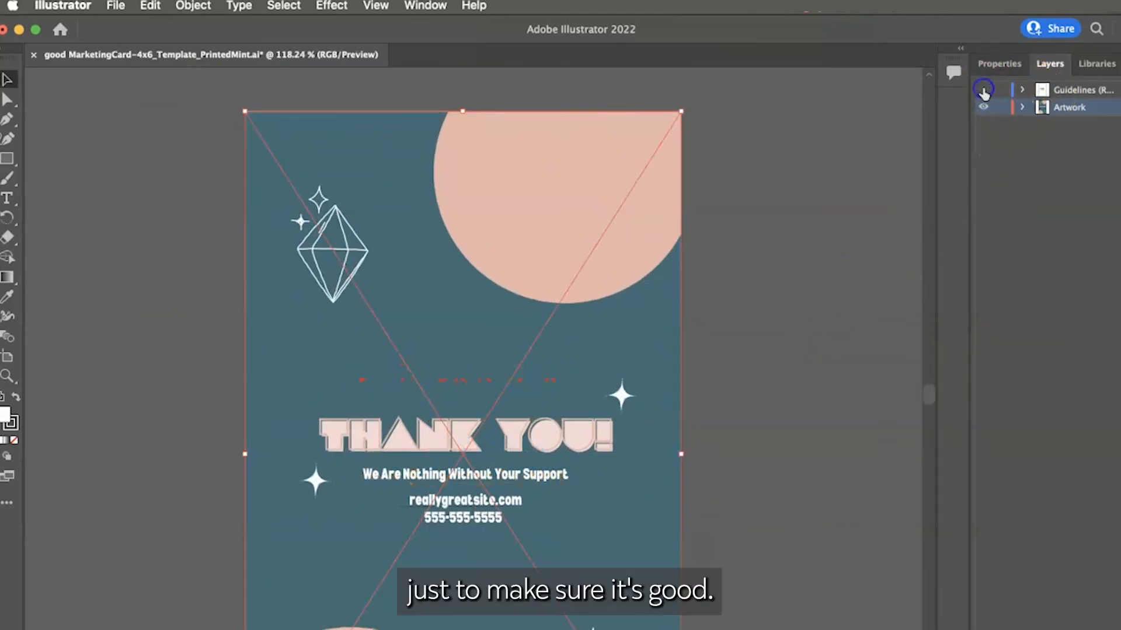
pyautogui.scroll(-5, 831, 396)
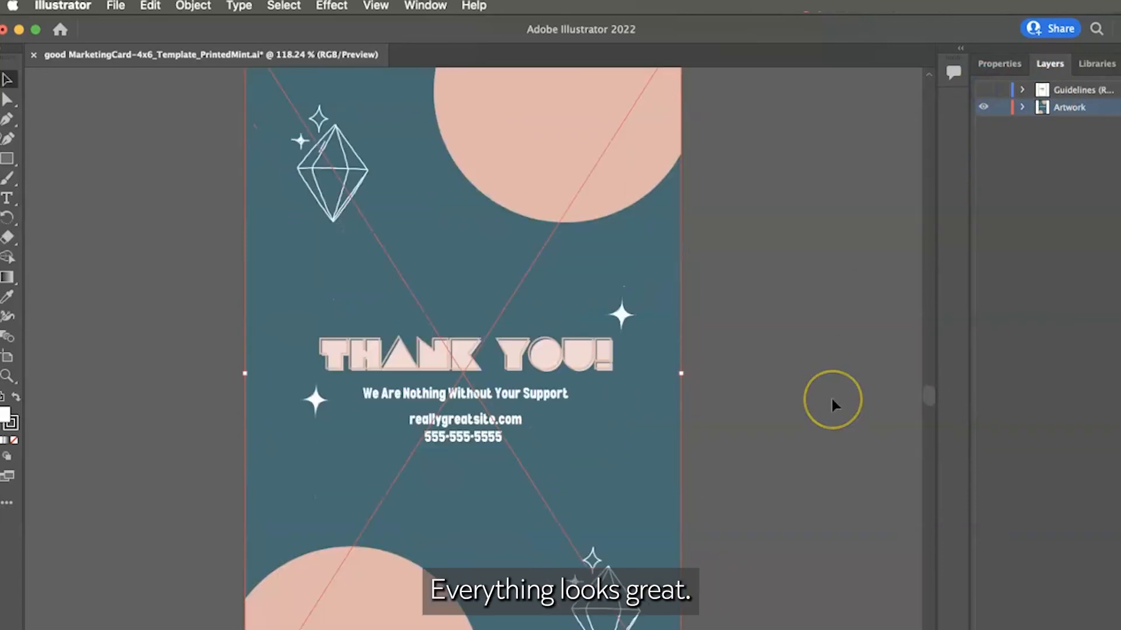
pyautogui.hscroll(-2, 831, 396)
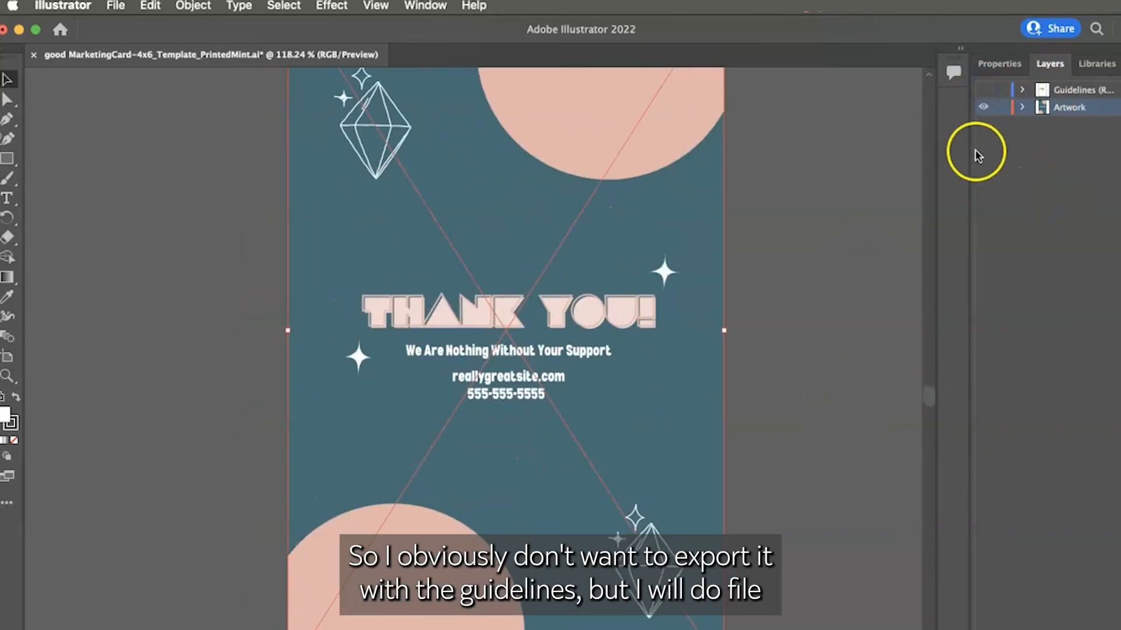
pyautogui.scroll(2, 718, 263)
pyautogui.hscroll(1, 718, 263)
# Export the card as a PNG named "illust marketing card" in the marketing card folder, with Use Artboards enabled for range 1.
pyautogui.click(116, 6)
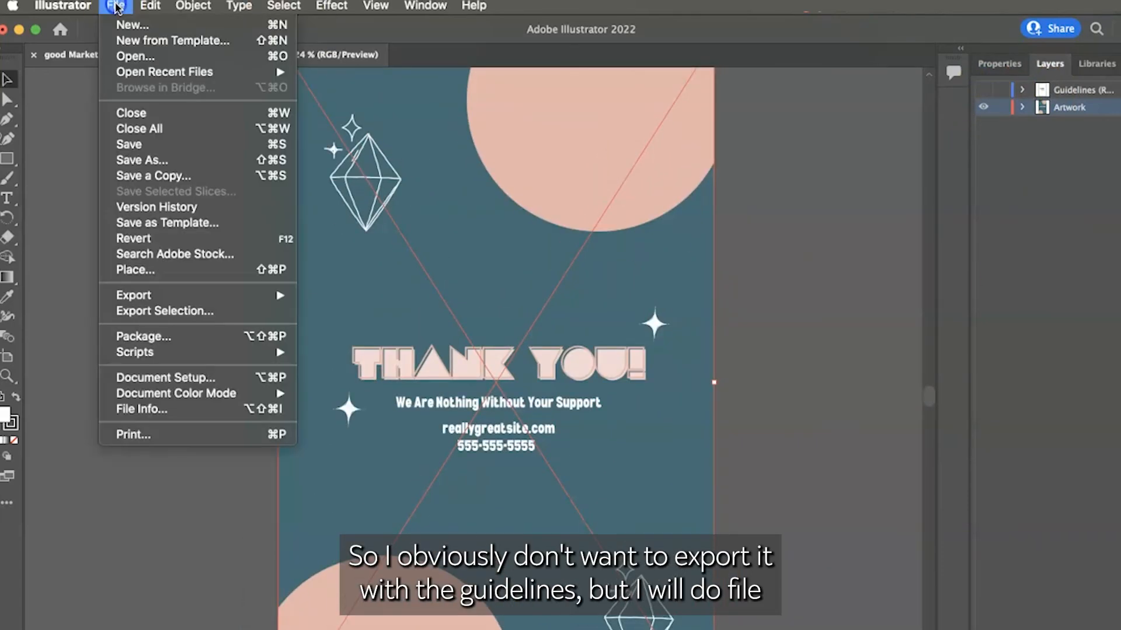
pyautogui.moveTo(137, 293)
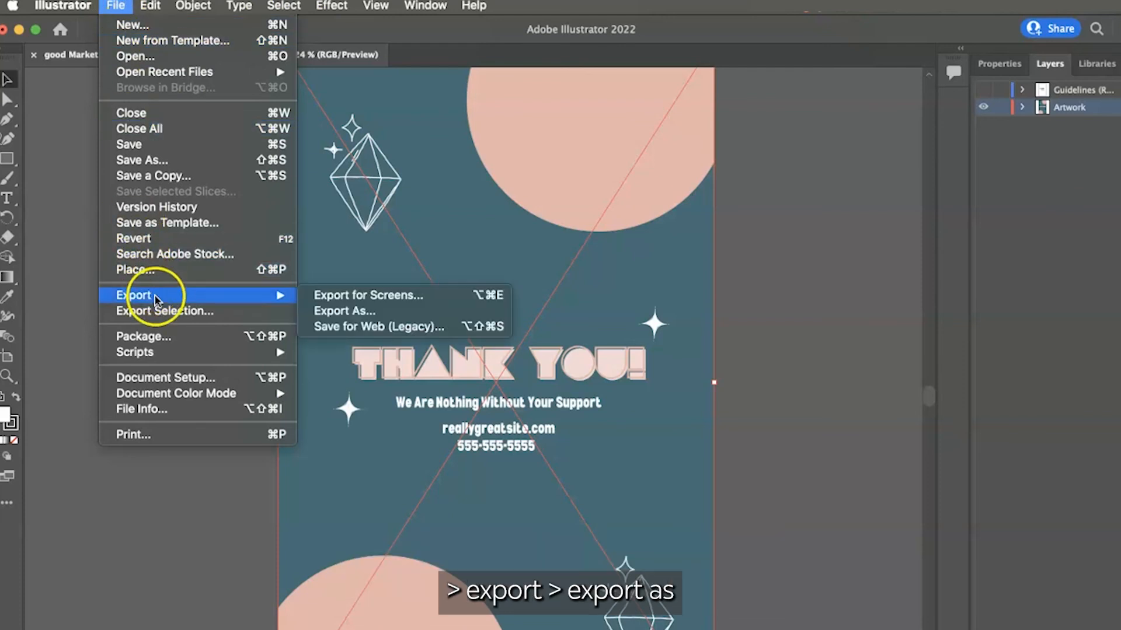
pyautogui.click(399, 312)
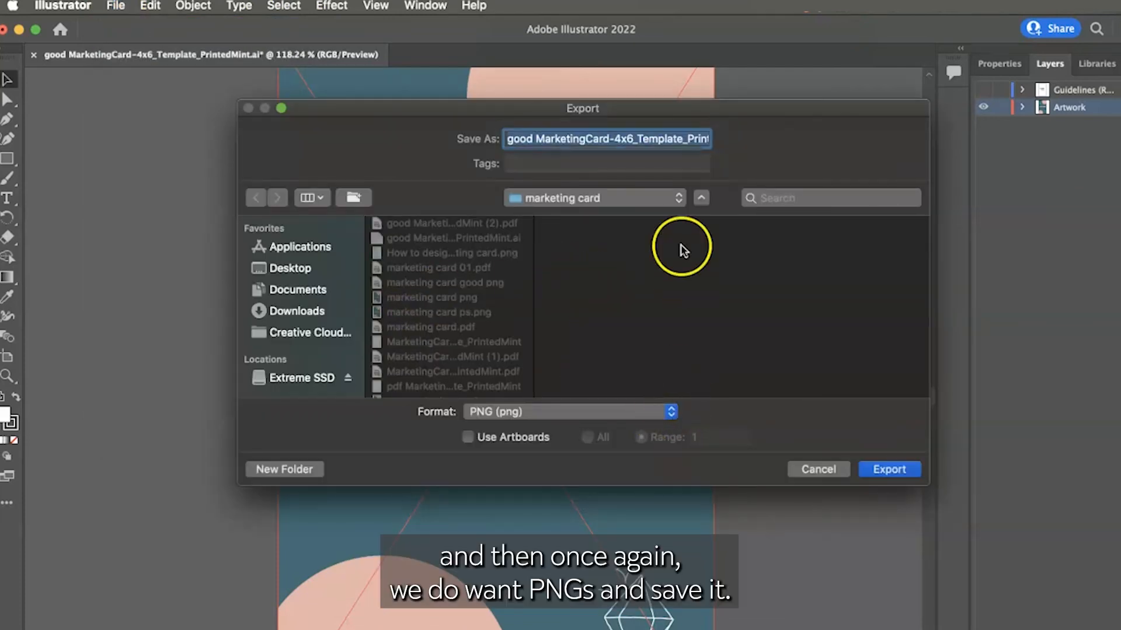
pyautogui.write('illust marketing card')
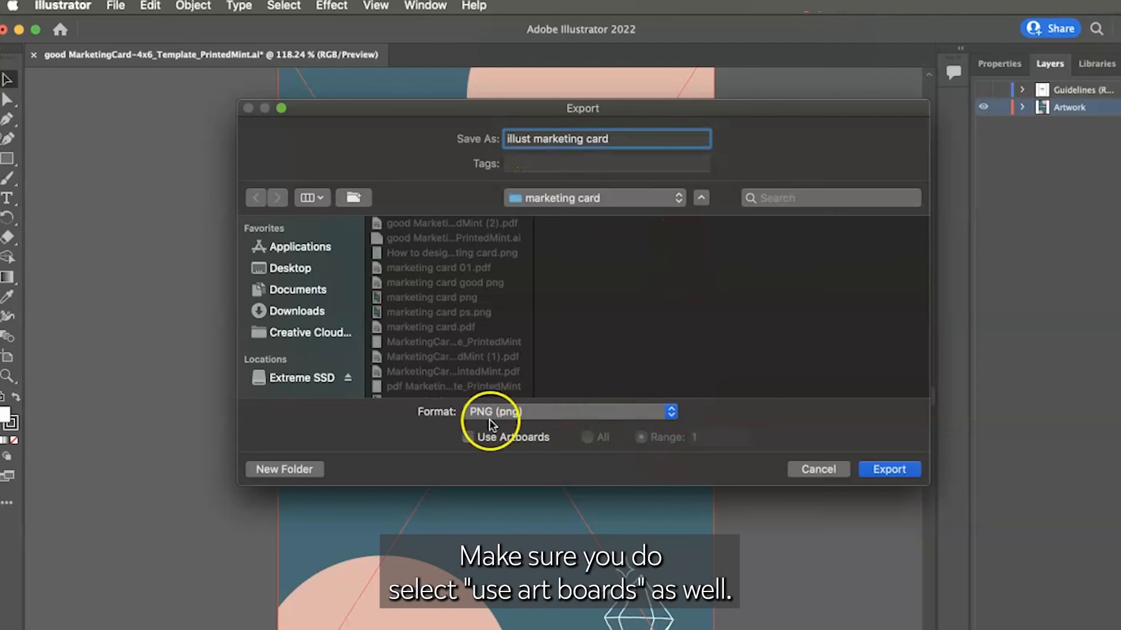
pyautogui.click(470, 438)
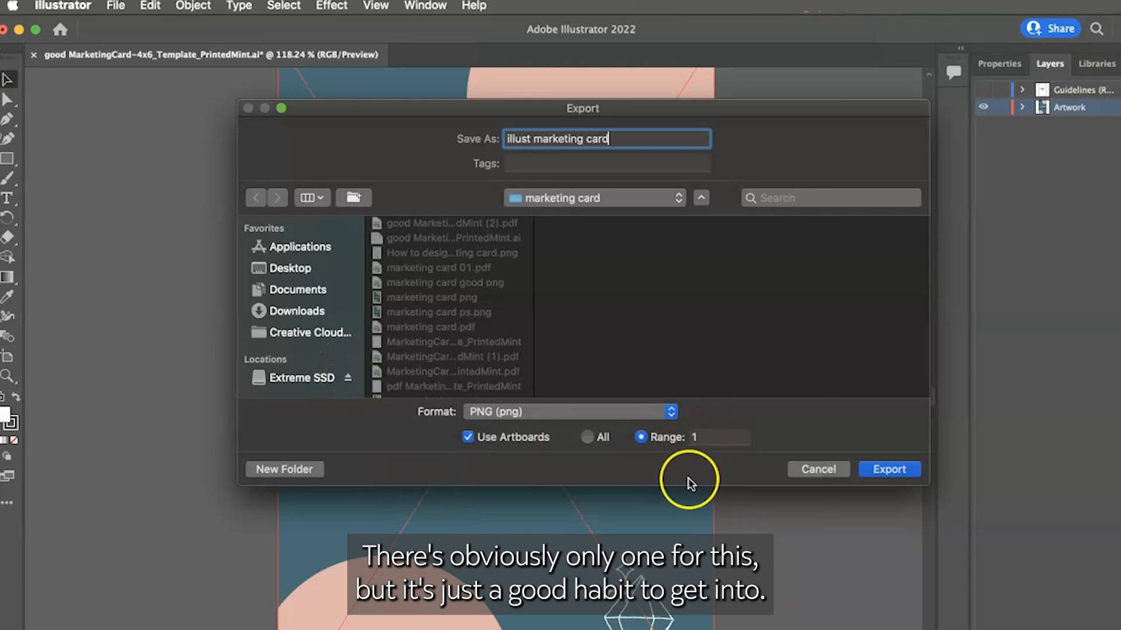
pyautogui.click(887, 474)
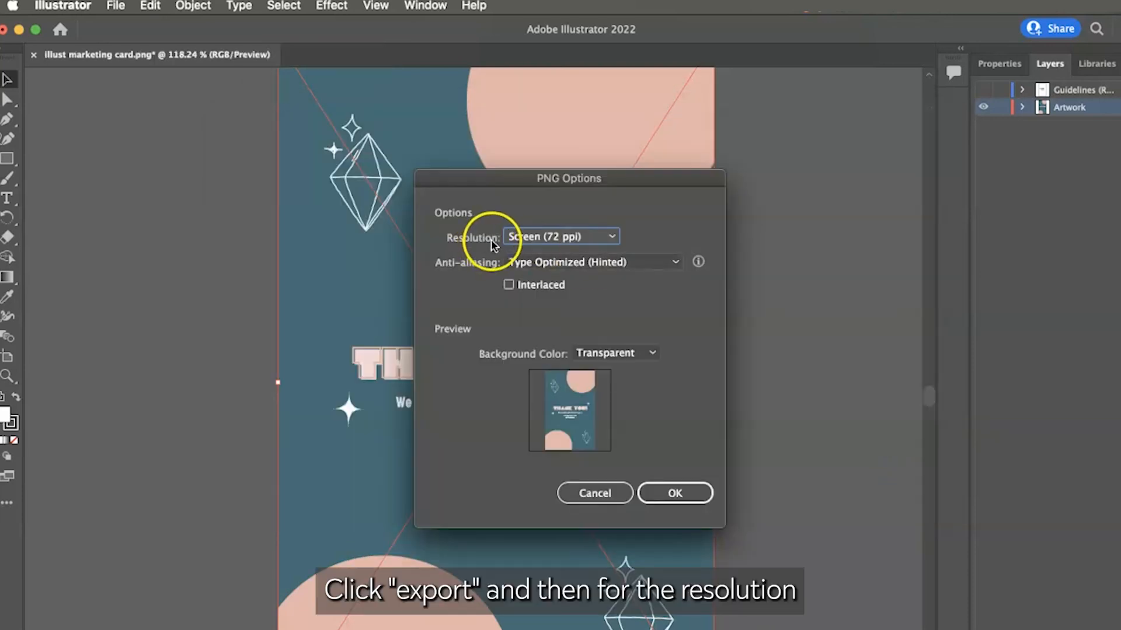
# Set the PNG resolution to High (300 ppi) and complete the export.
pyautogui.click(517, 236)
pyautogui.click(542, 345)
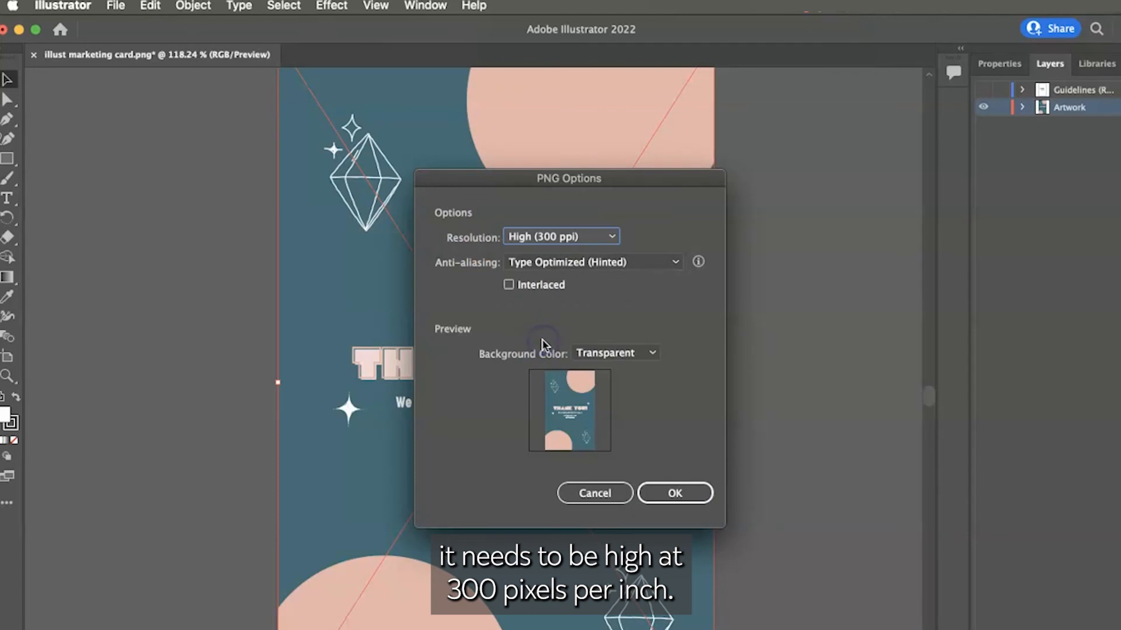
pyautogui.click(696, 505)
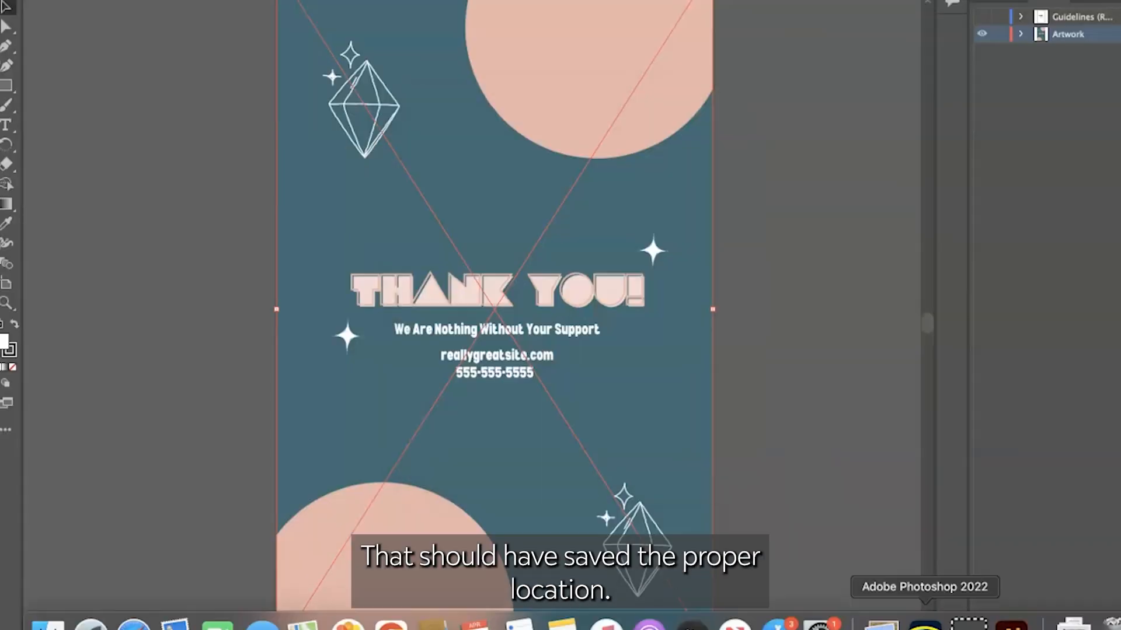
# Switch to Chrome and upload the PNG exported from Illustrator as the marketing card in the Printed Mint shop settings.
pyautogui.click(391, 624)
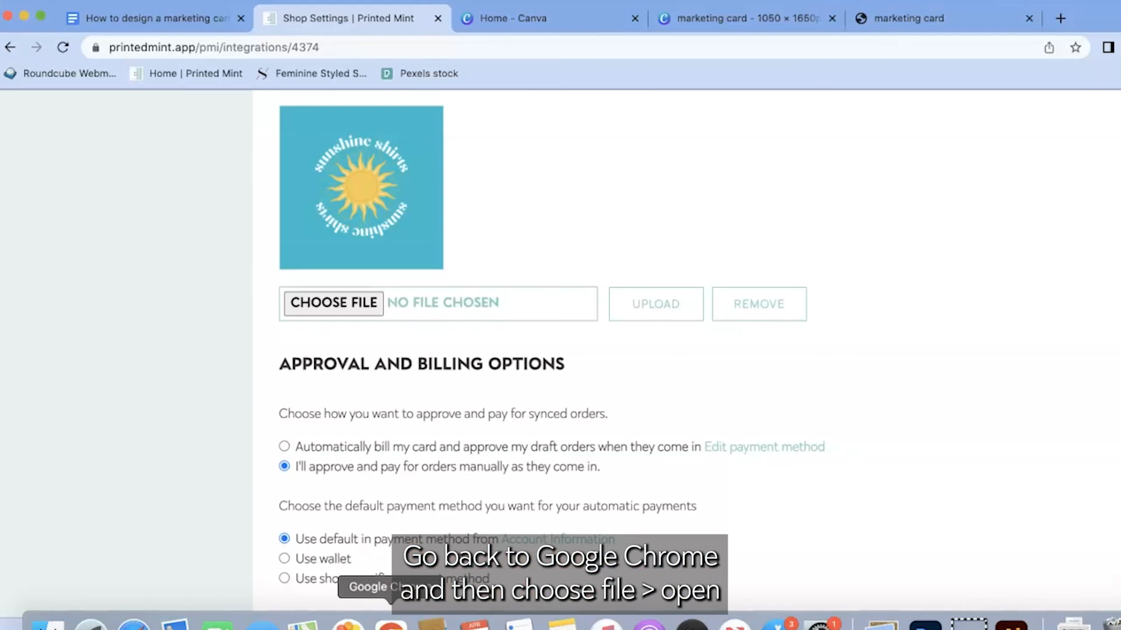
pyautogui.scroll(8, 530, 368)
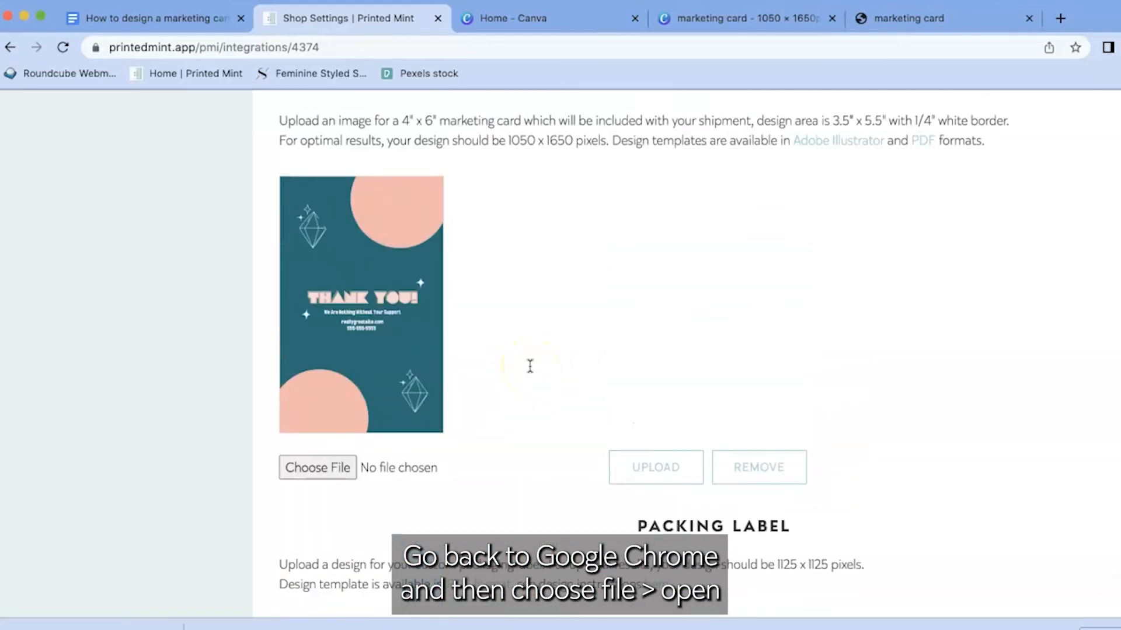
pyautogui.click(324, 383)
pyautogui.click(475, 213)
pyautogui.click(868, 353)
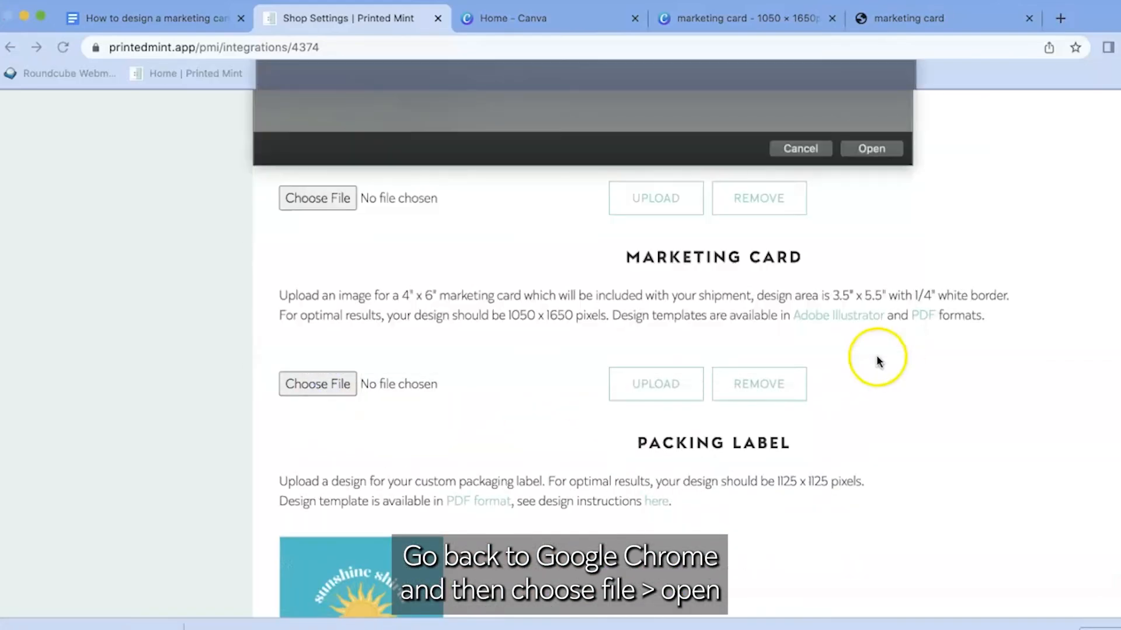
pyautogui.click(692, 399)
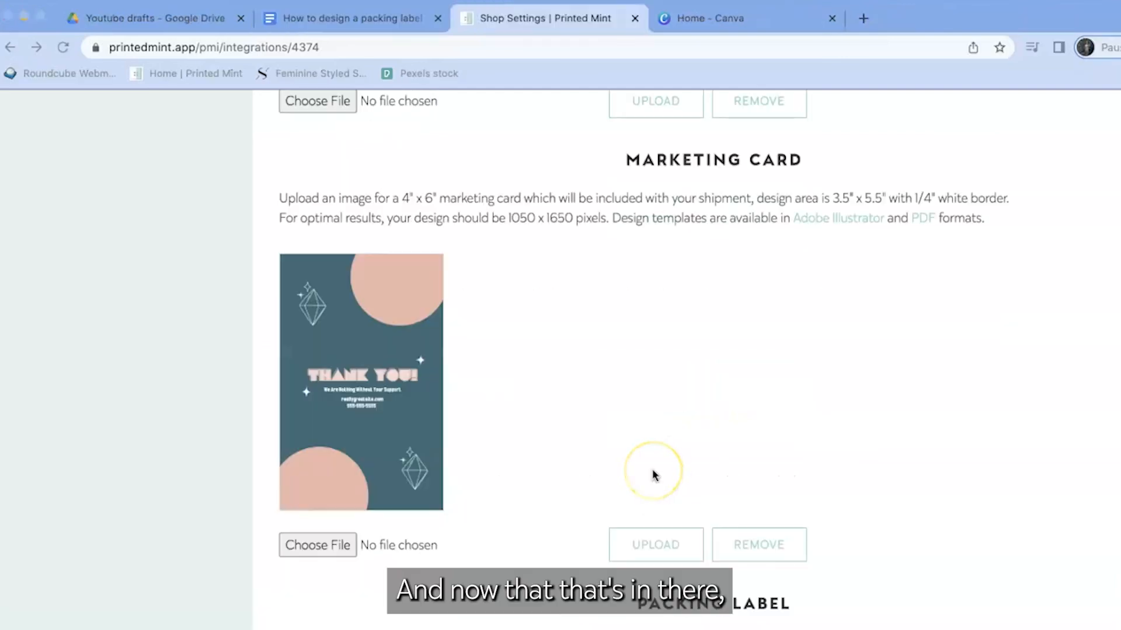
# Save the shop settings with the newly uploaded marketing card and return to the marketing card section.
pyautogui.scroll(-15, 654, 475)
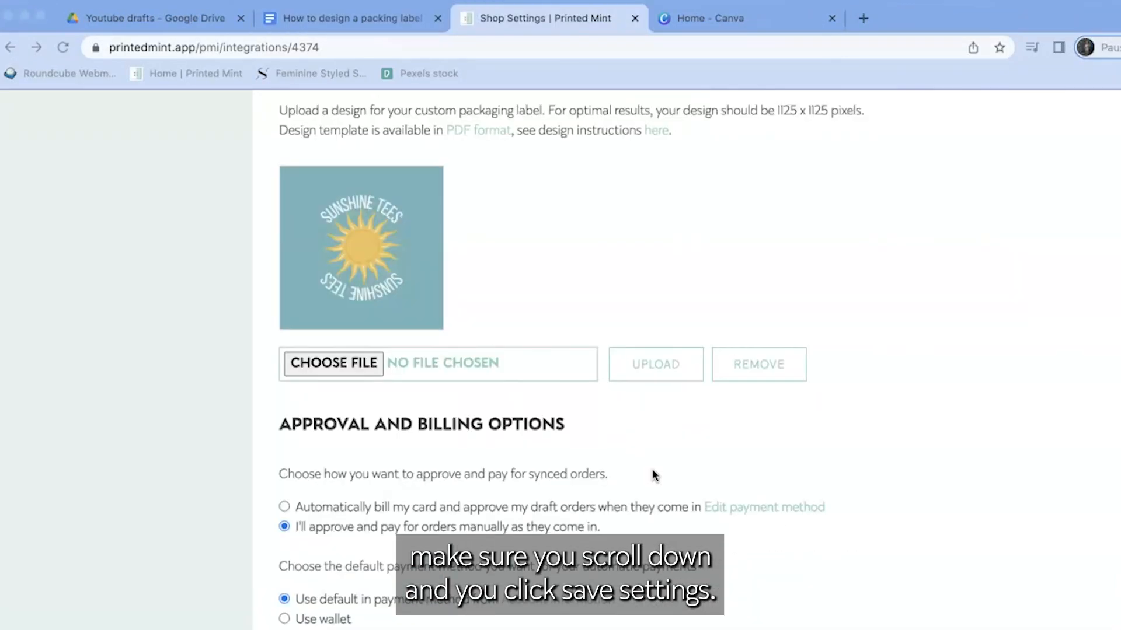
pyautogui.click(682, 612)
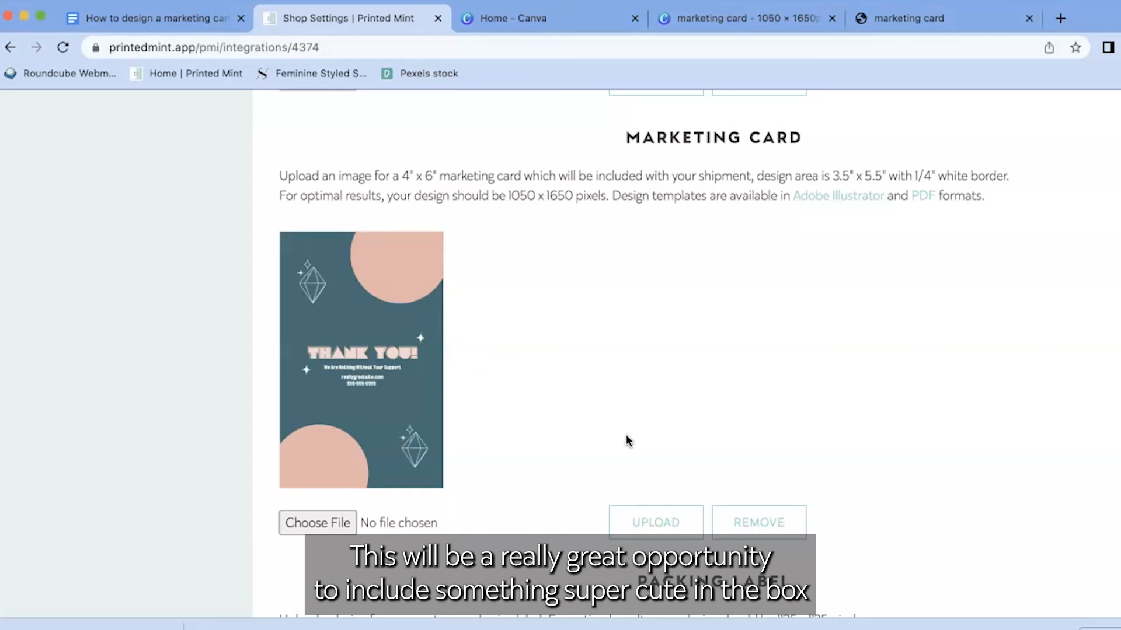
pyautogui.scroll(1, 628, 440)
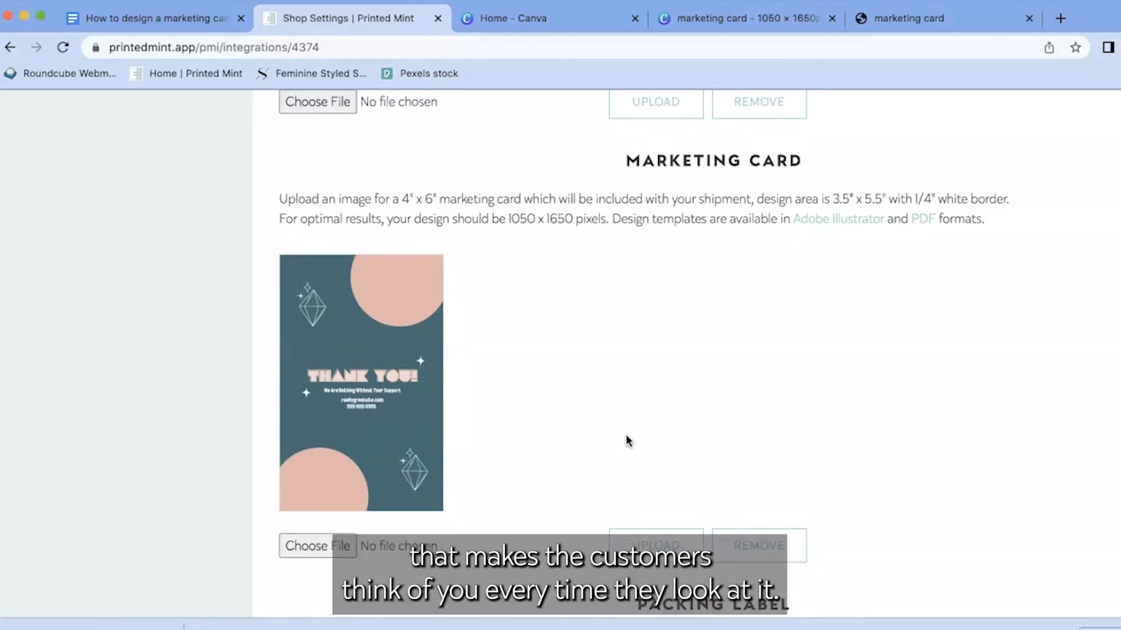